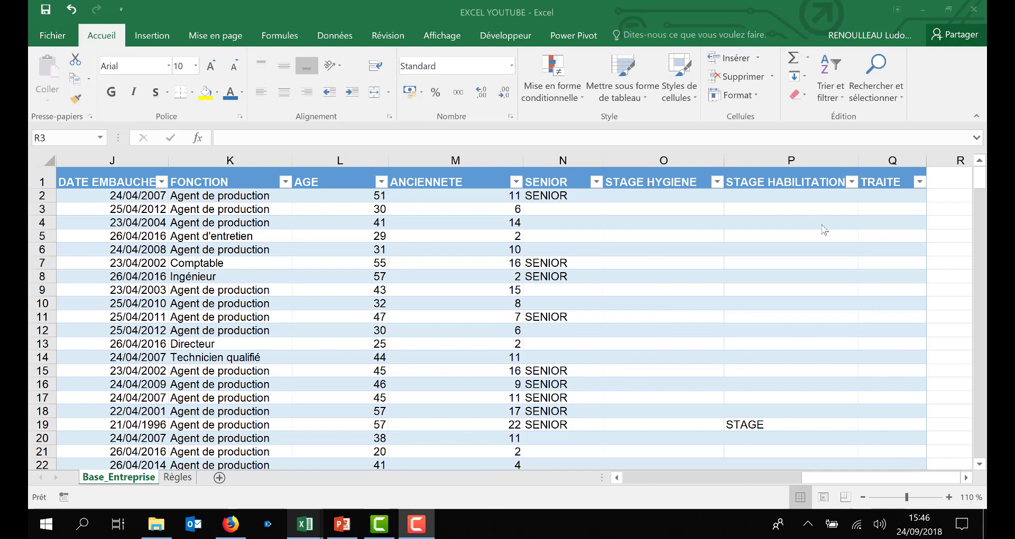
Step: Inspect the STAGE formulas in the STAGE HABILITATION and STAGE HYGIENE columns further down the table
scroll(743, 335, "down", 2)
left_click(743, 336)
scroll(743, 333, "down", 2)
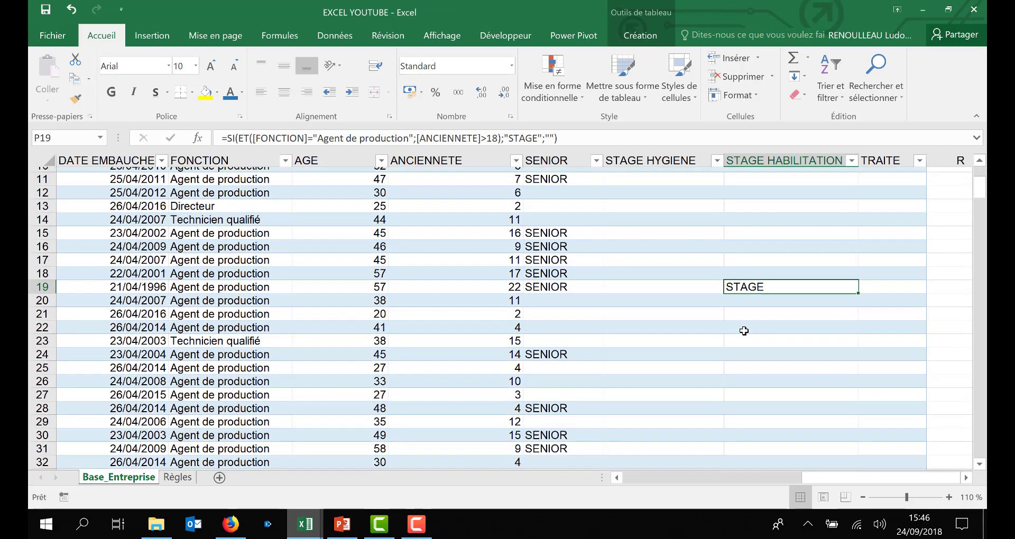
scroll(744, 331, "down", 4)
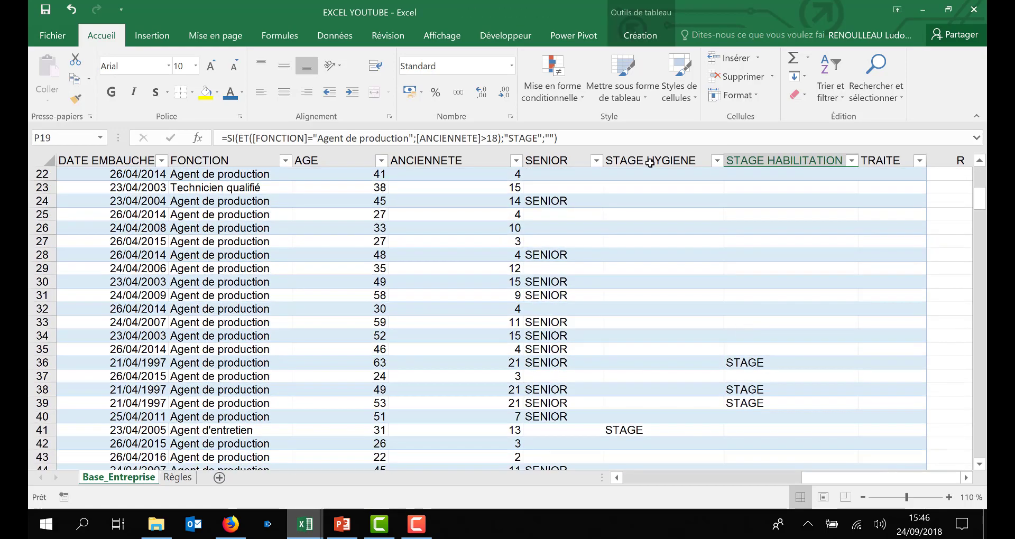
left_click(651, 424)
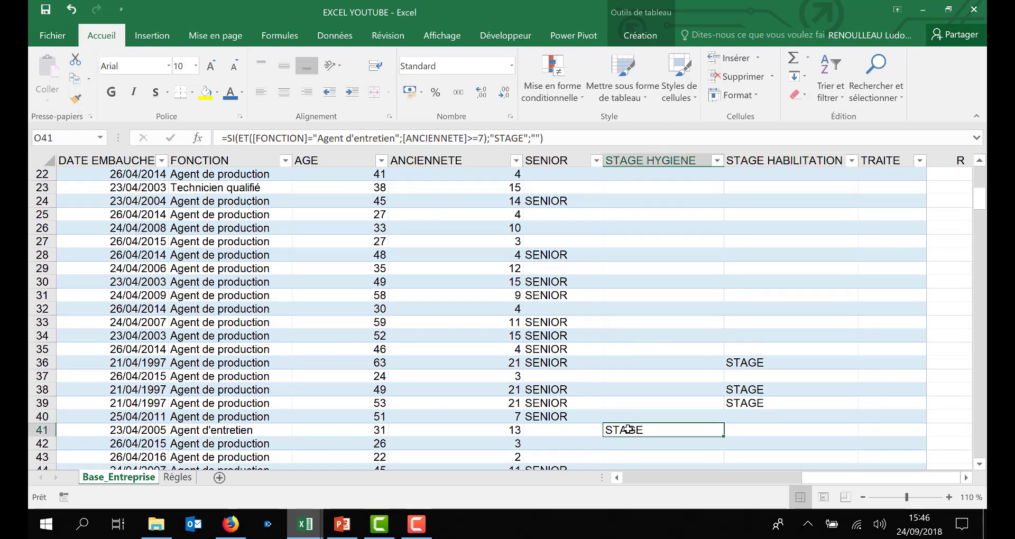
left_click(753, 404)
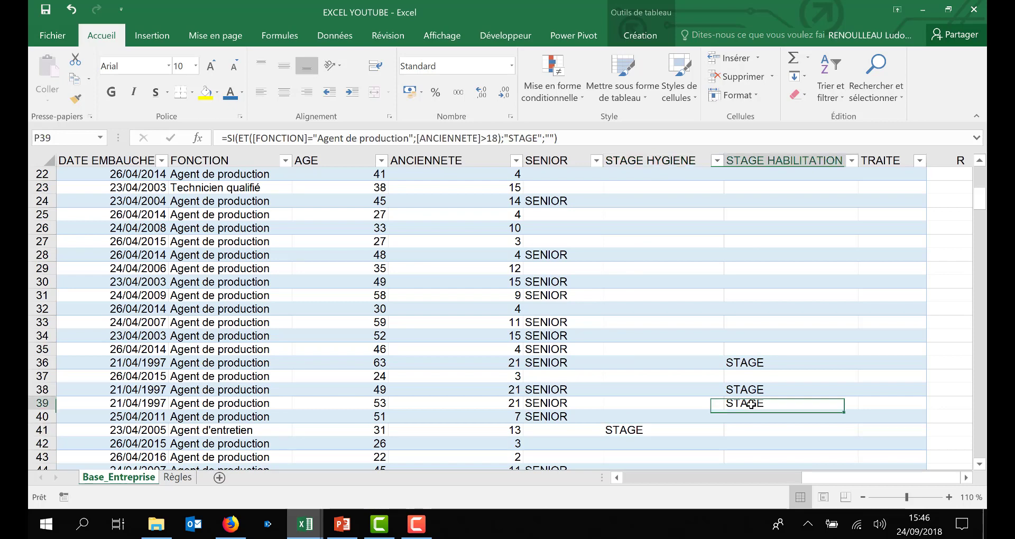
Step: Examine the OUI drop-down lists available in the TRAITE column cells
left_click(43, 417)
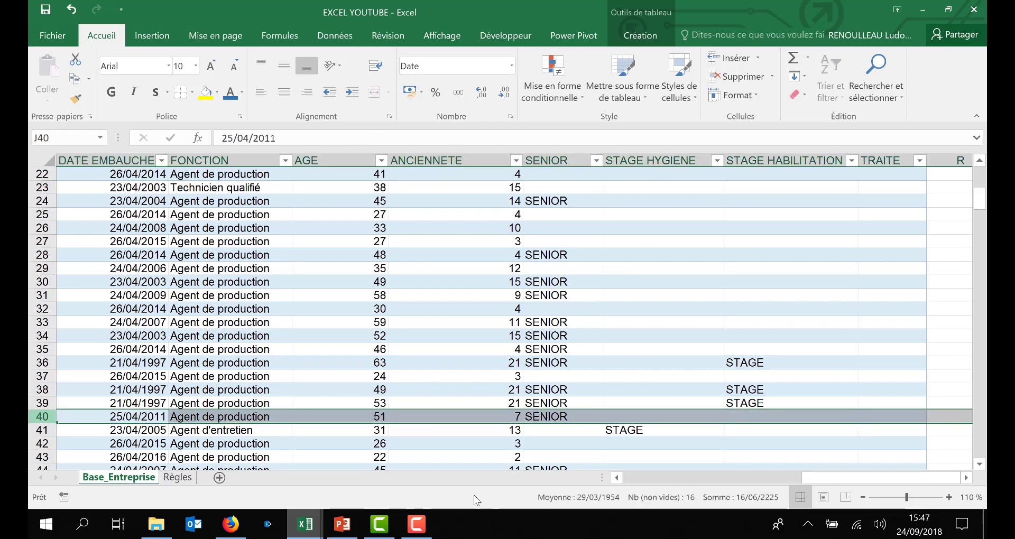
left_click(899, 417)
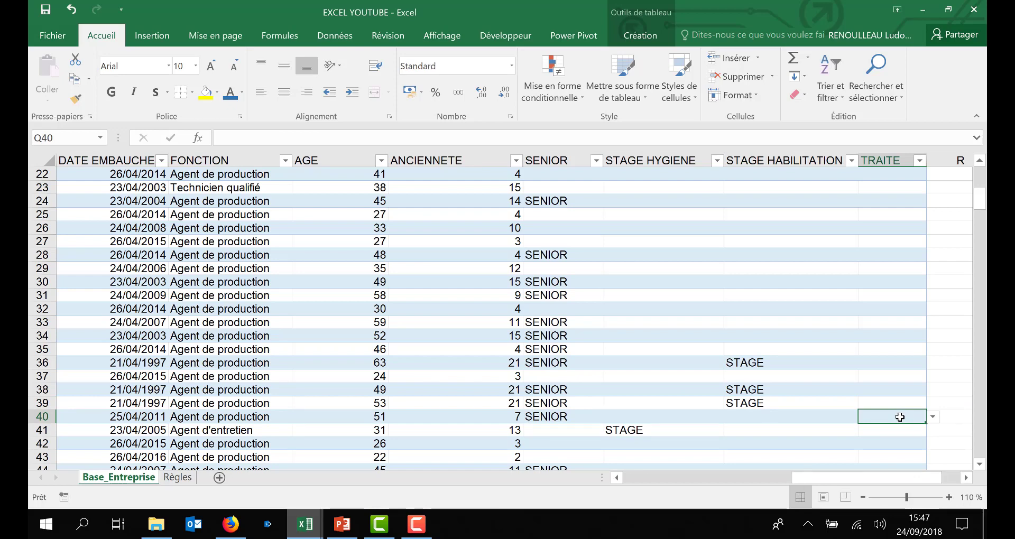
left_click(933, 418)
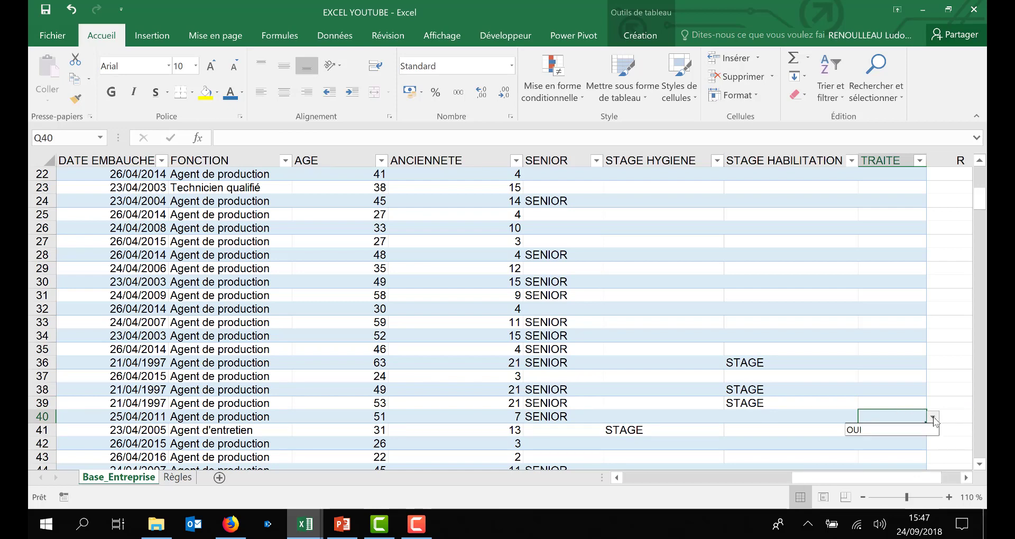
left_click(934, 418)
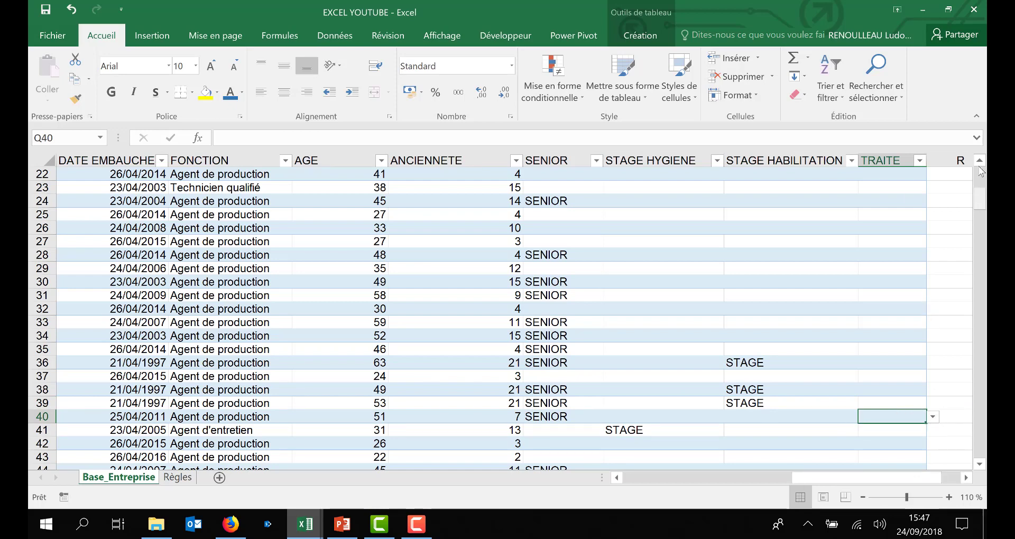
left_click_drag(980, 170, 980, 165)
left_click(893, 197)
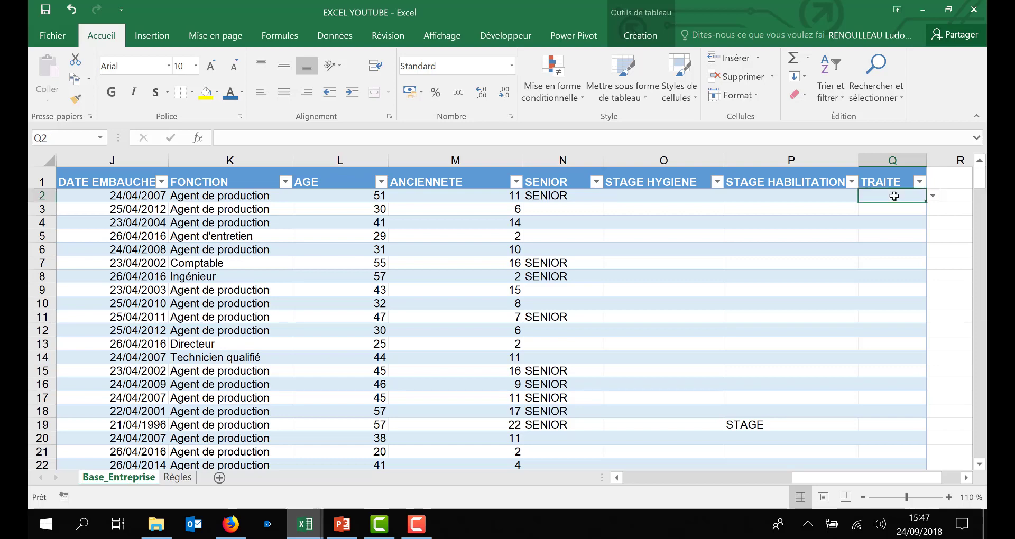
key("ctrl+shift+Down")
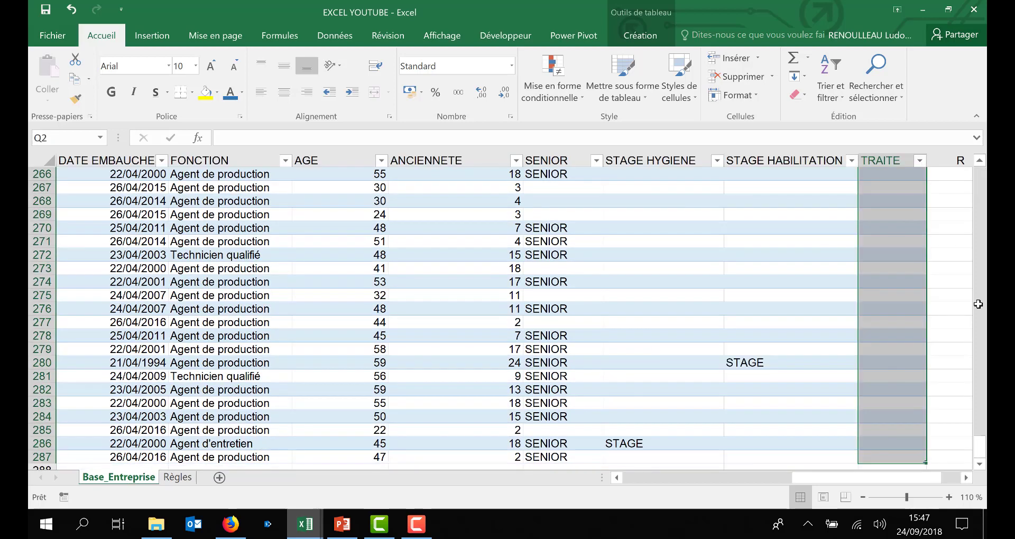
left_click_drag(980, 453, 979, 161)
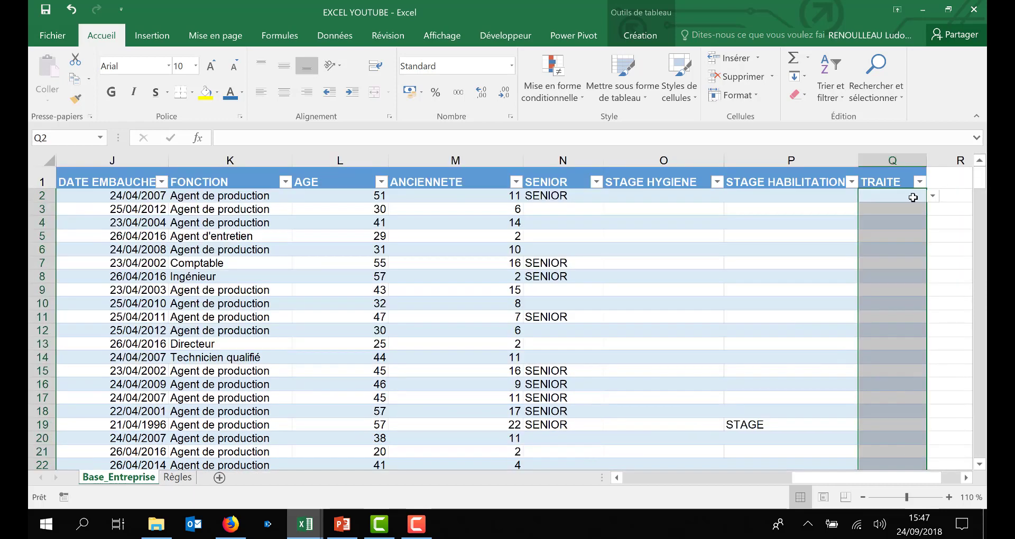
left_click(933, 197)
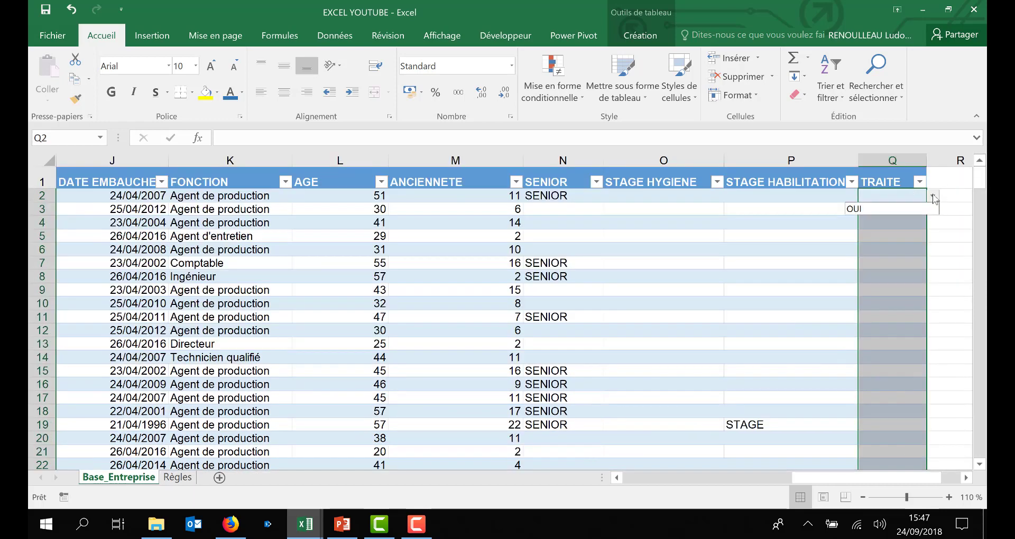
left_click(933, 197)
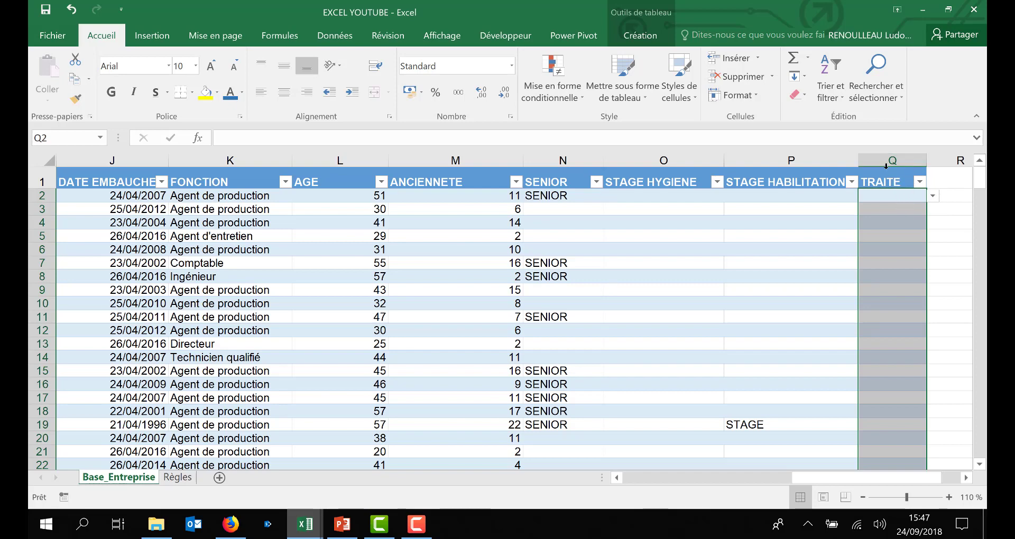
Step: Select the TRAITE column cells and apply a list data validation with OUI as the source
left_click_drag(889, 197, 881, 223)
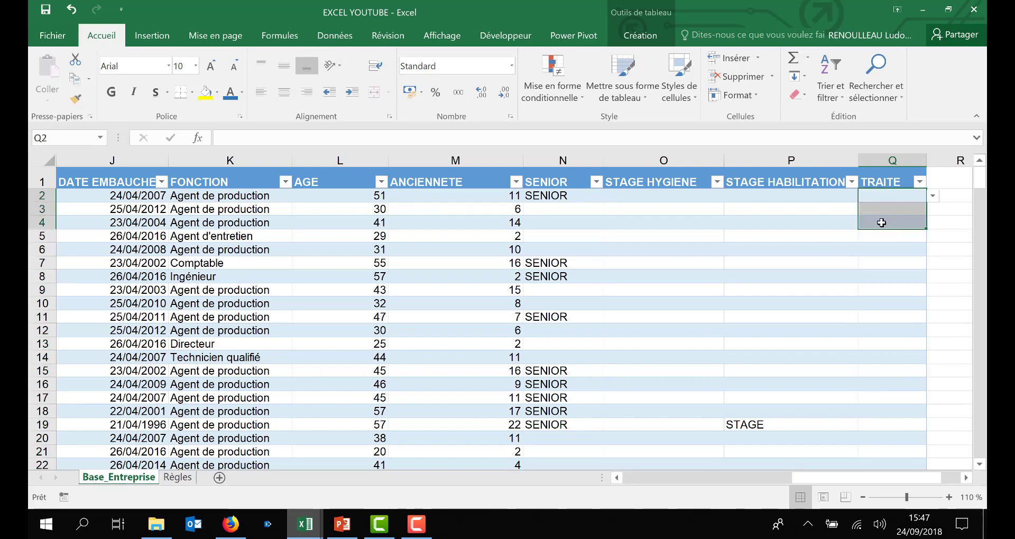
key("ctrl+shift+Down")
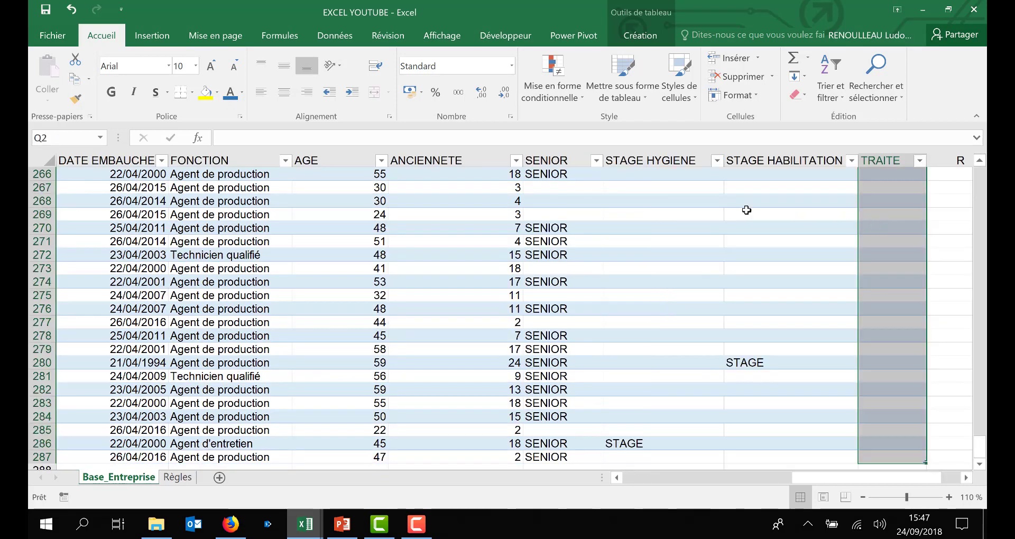
left_click(342, 40)
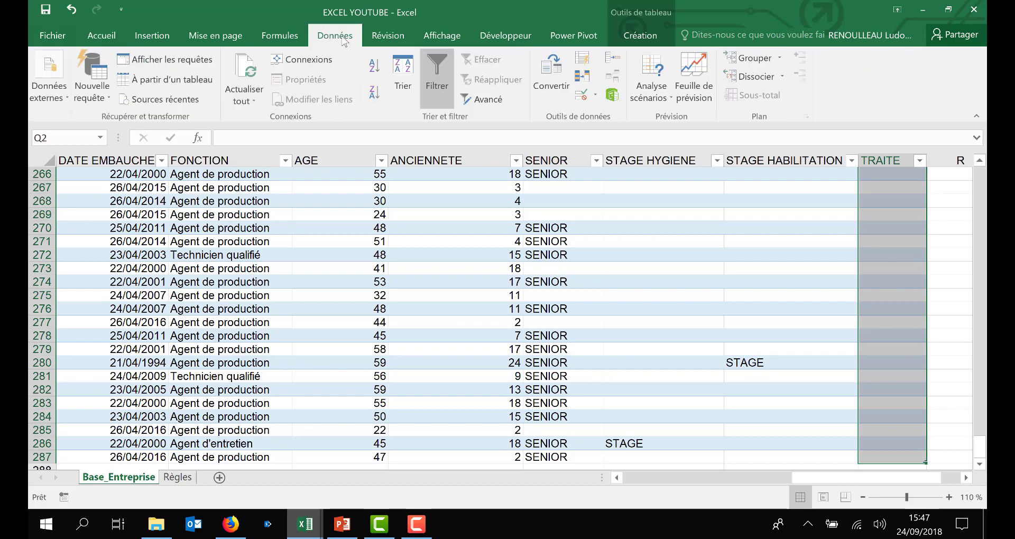
left_click(583, 98)
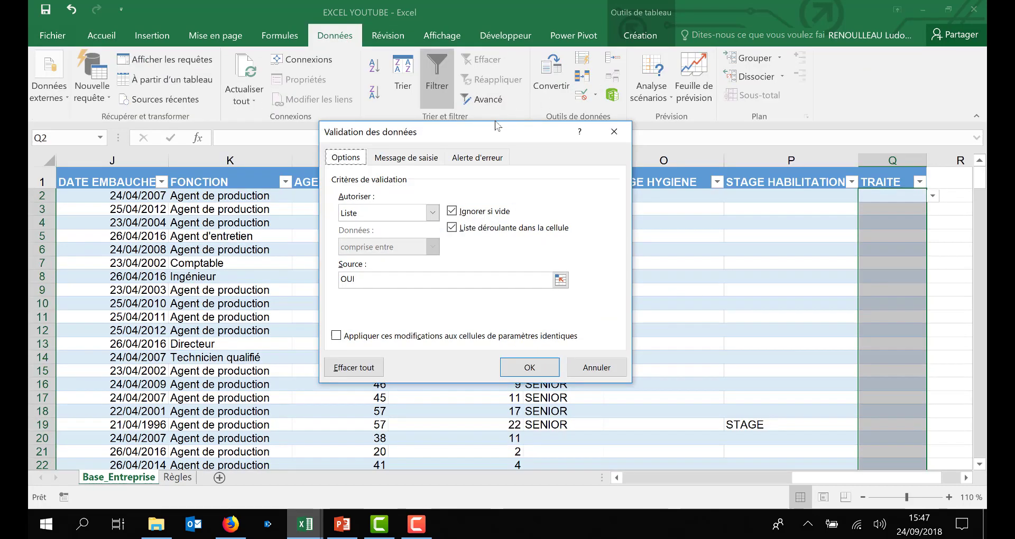
left_click_drag(496, 122, 707, 86)
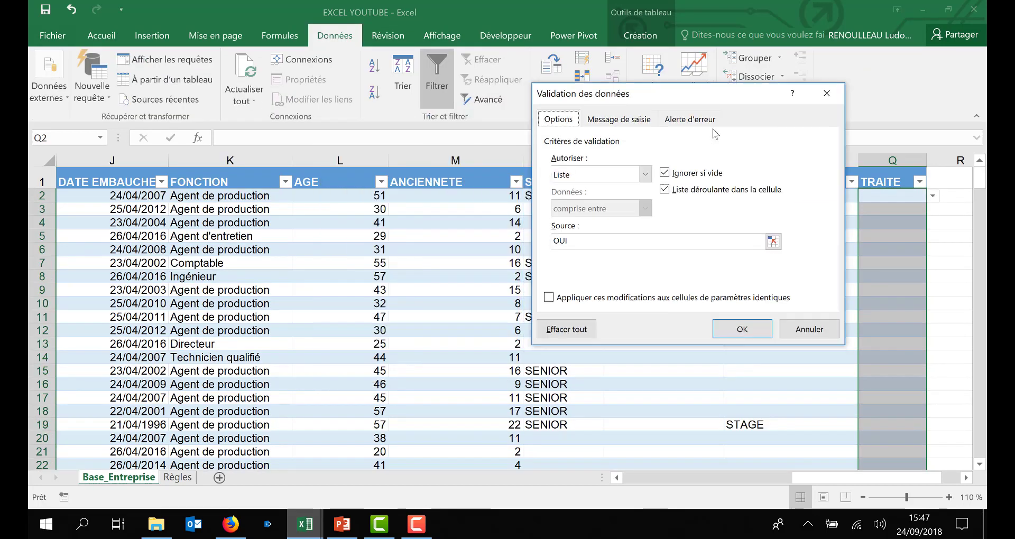
left_click(645, 176)
left_click(591, 195)
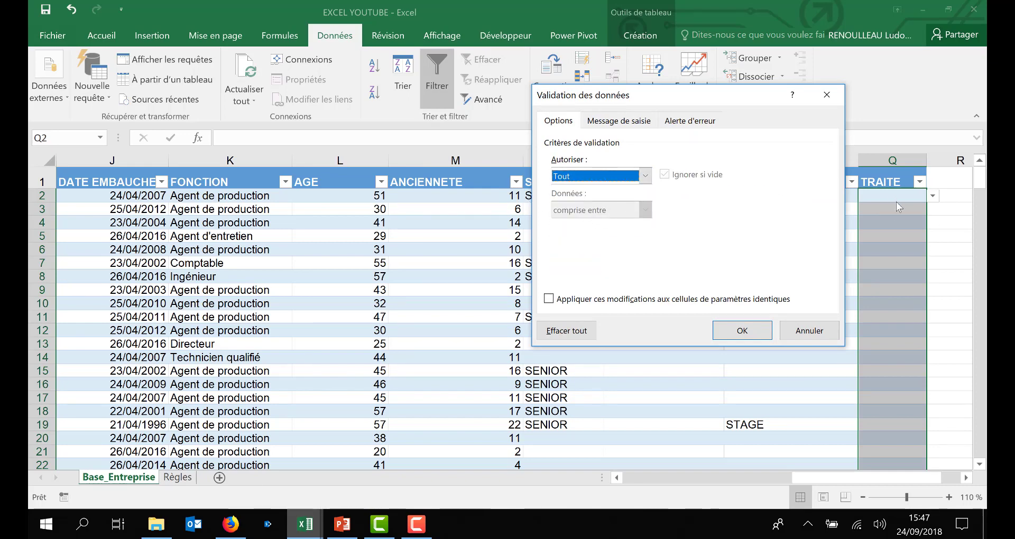
left_click(645, 176)
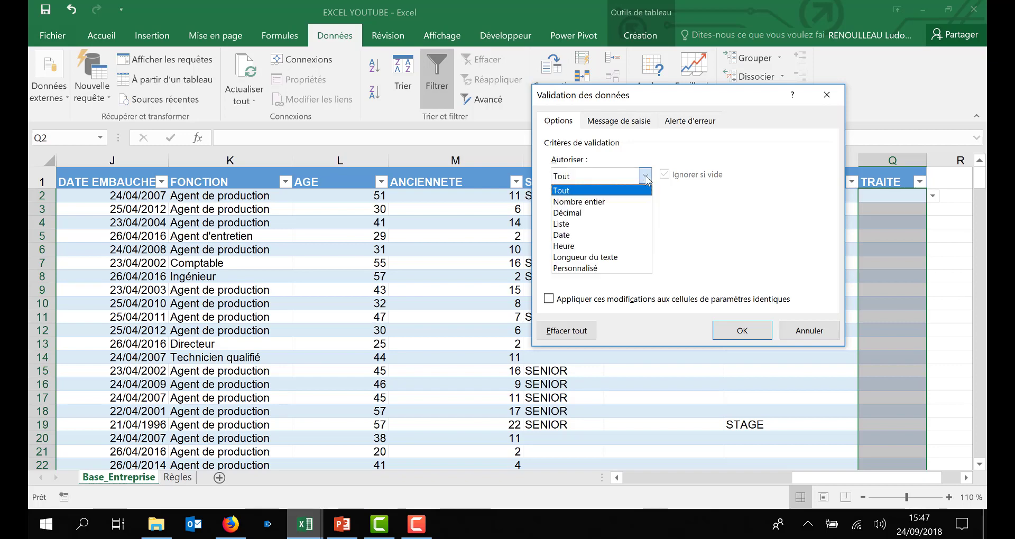
left_click(581, 226)
left_click(582, 245)
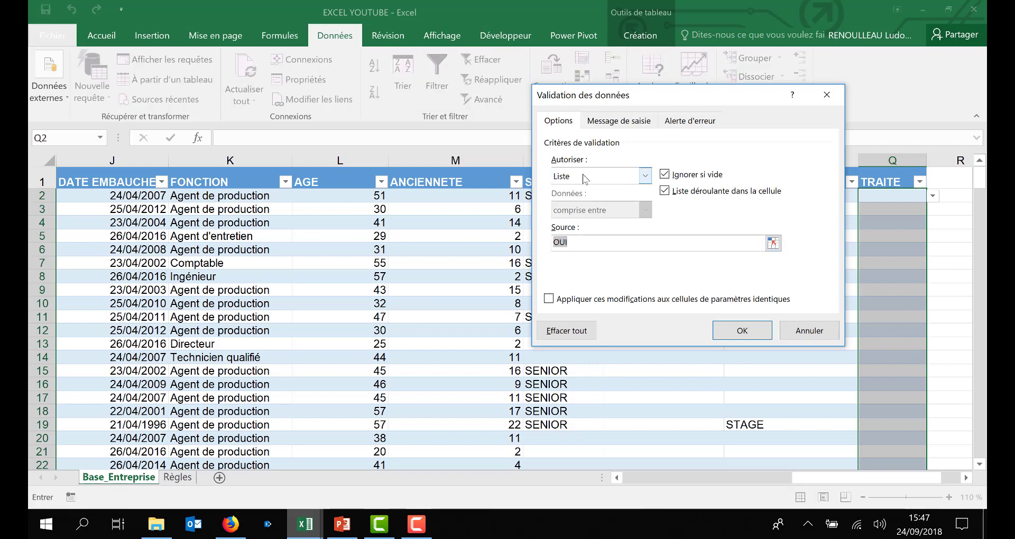
left_click(577, 244)
left_click(742, 330)
Step: Check the drop-down list in several TRAITE cells
left_click(900, 211)
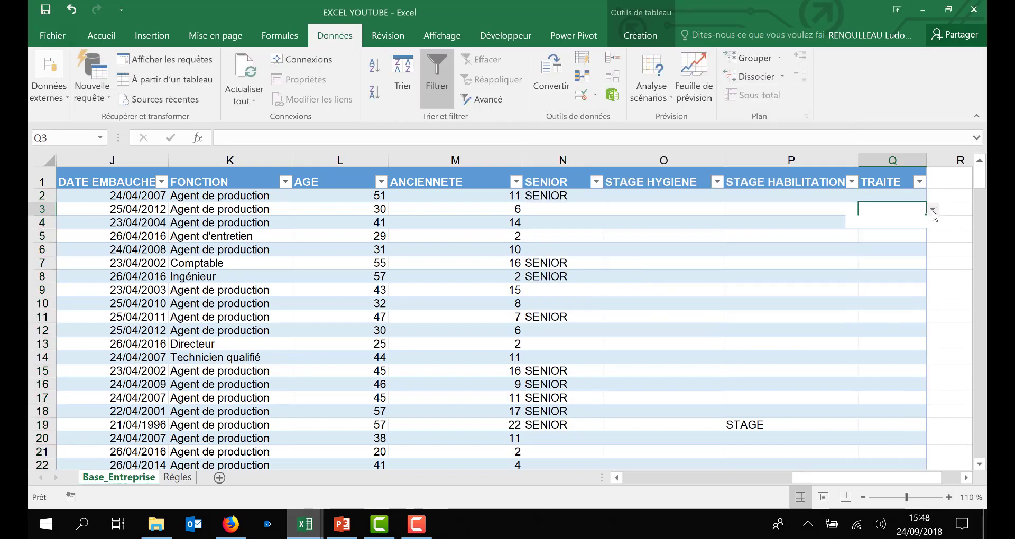
left_click(933, 209)
left_click(932, 209)
left_click(916, 224)
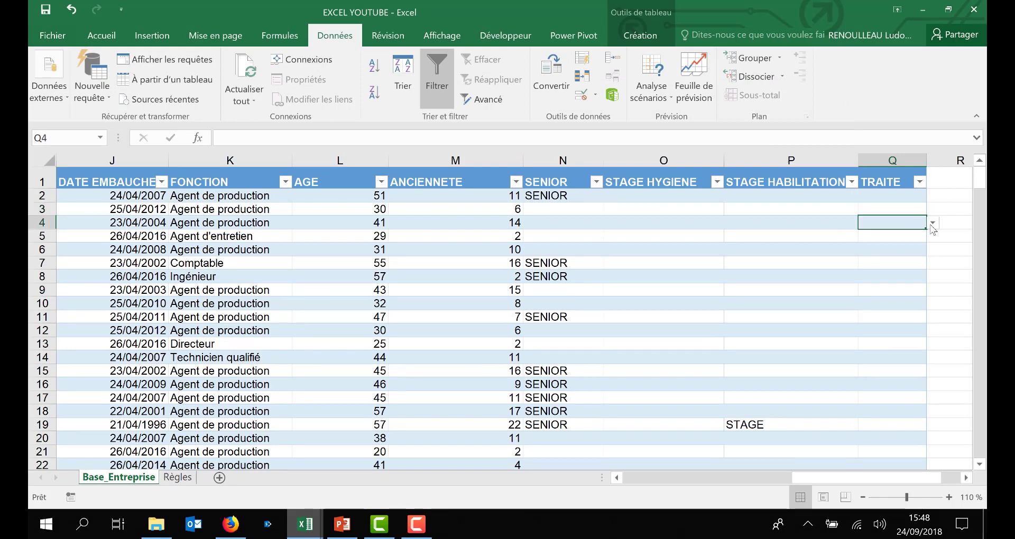
left_click(914, 197)
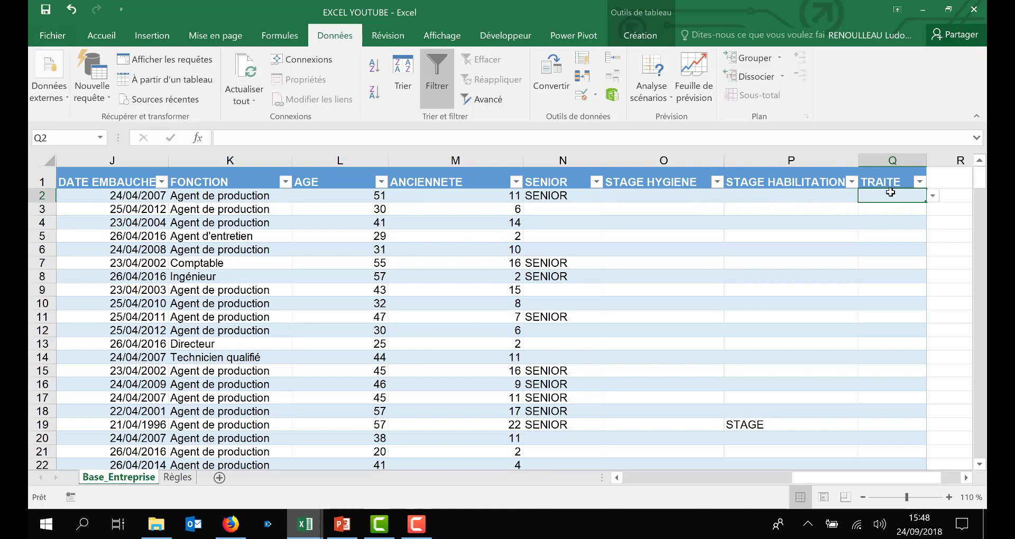
Step: Select the entire SALARIES table and open the conditional formatting rules manager
left_click(682, 274)
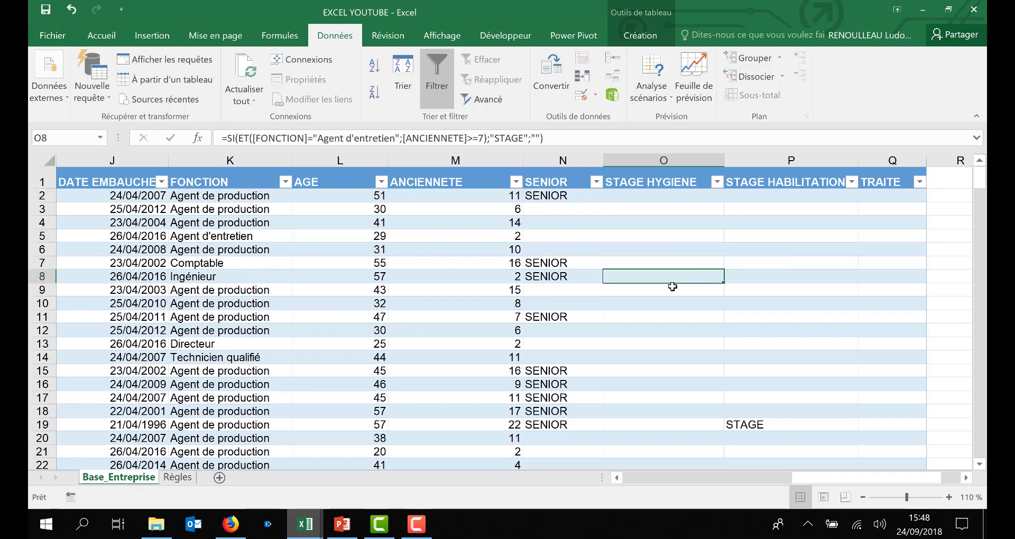
key("ctrl+a")
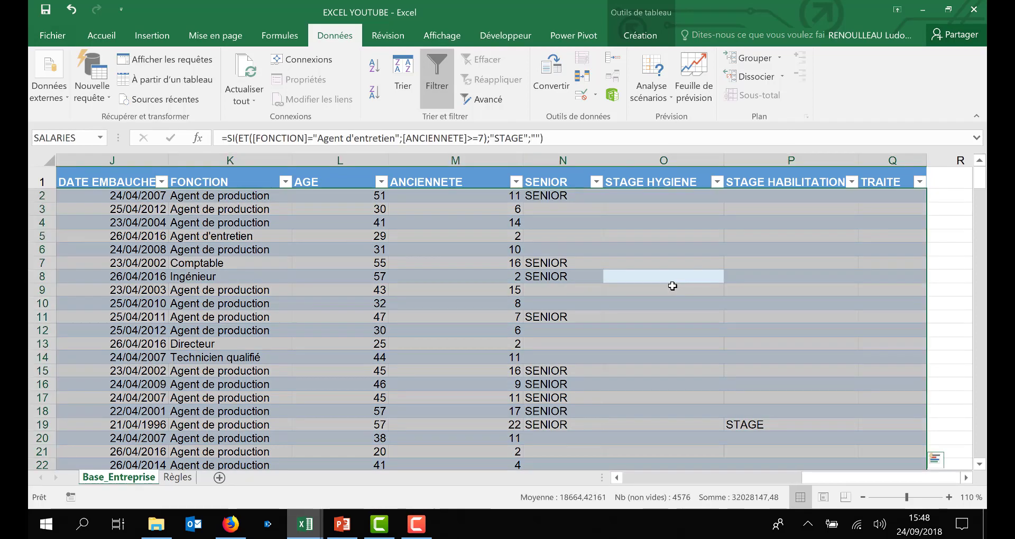
left_click(102, 35)
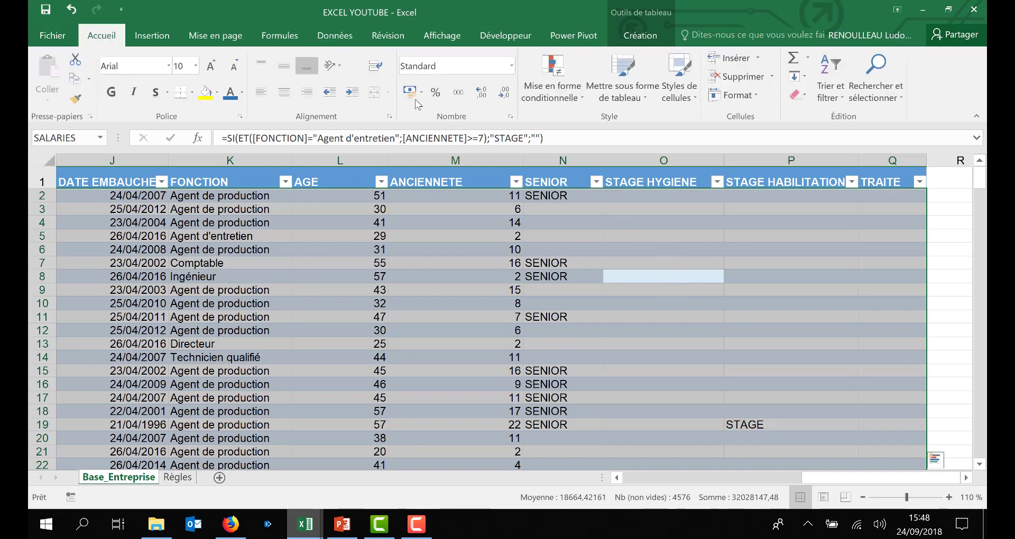
left_click(579, 100)
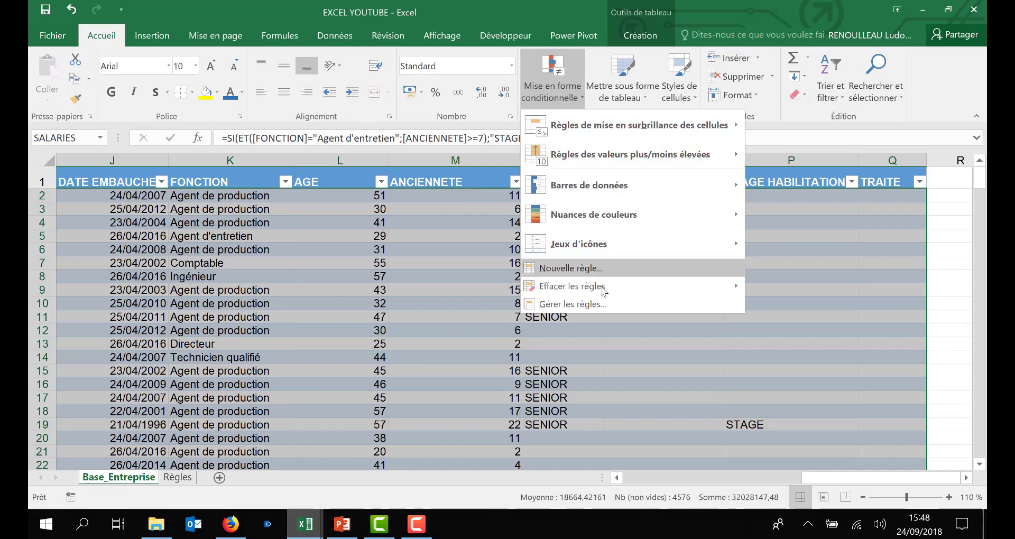
left_click(598, 303)
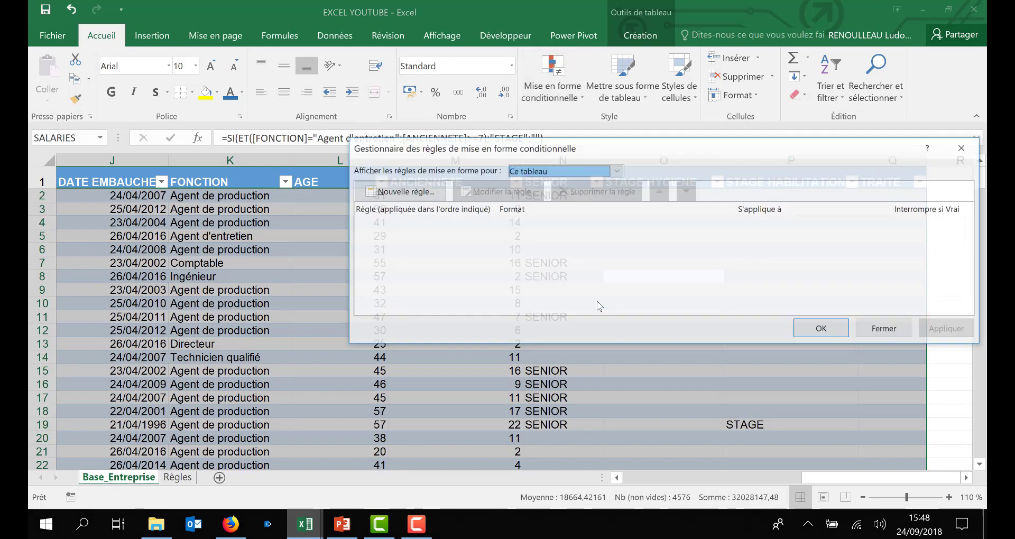
left_click_drag(691, 141, 568, 163)
Step: Start a new formula-based conditional formatting rule and enter the formula =OU($O2="STAGE";$P2="STAGE")
left_click(306, 220)
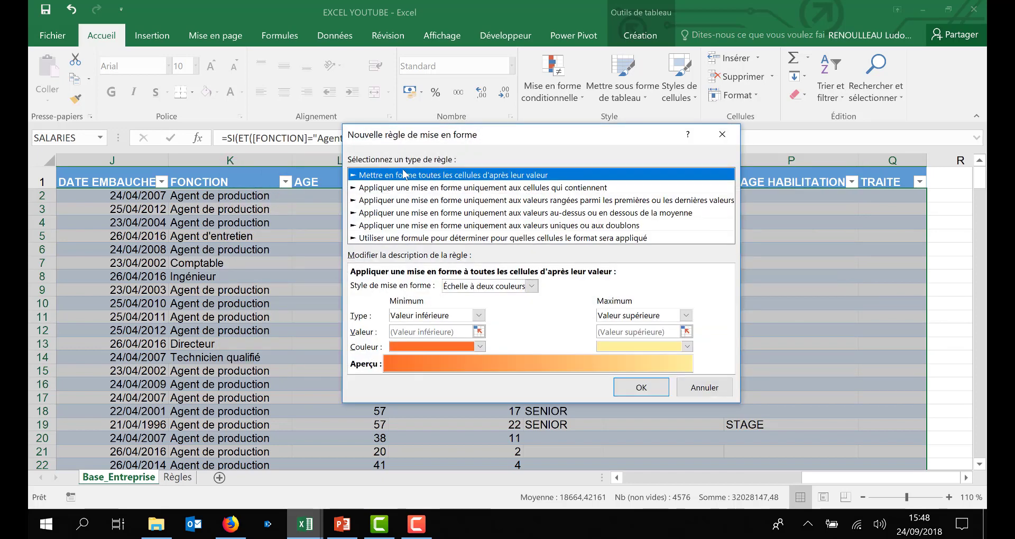
left_click(501, 238)
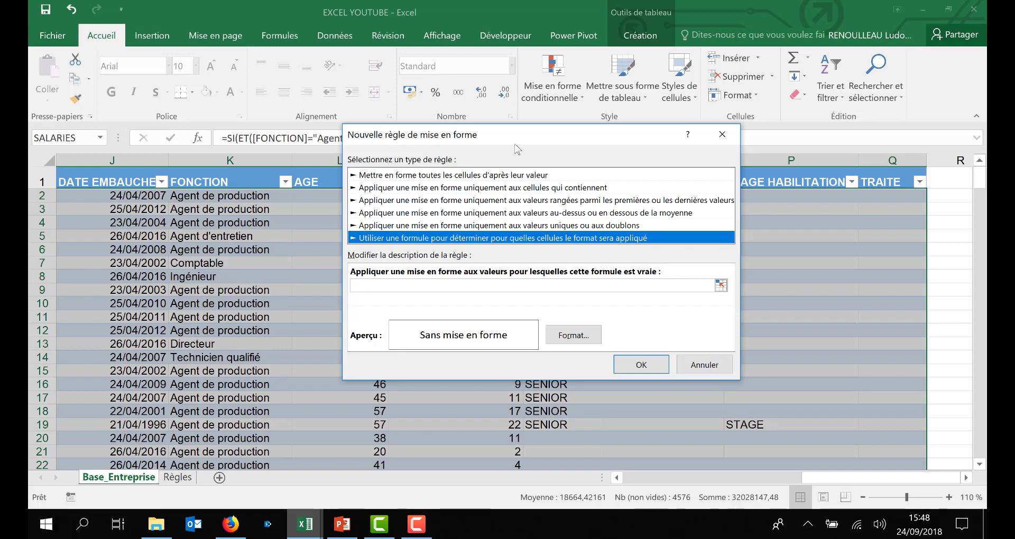
left_click_drag(530, 140, 363, 204)
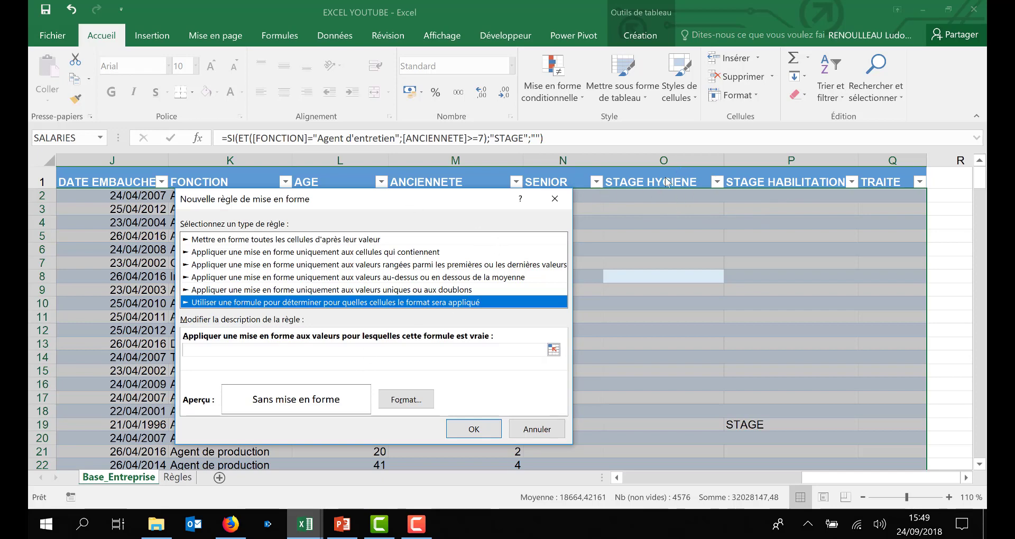
left_click(237, 349)
type("=")
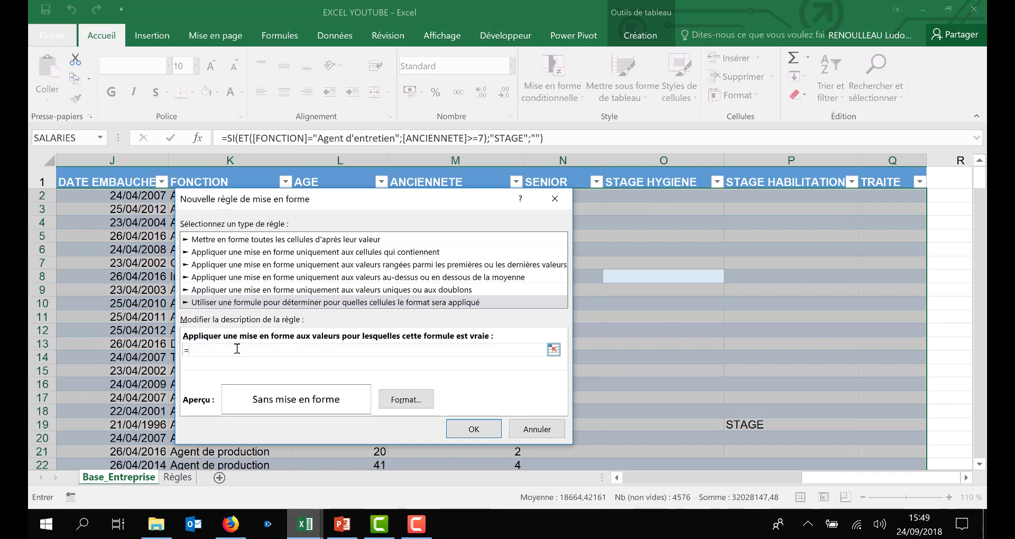
type("OU")
type("(")
left_click(646, 195)
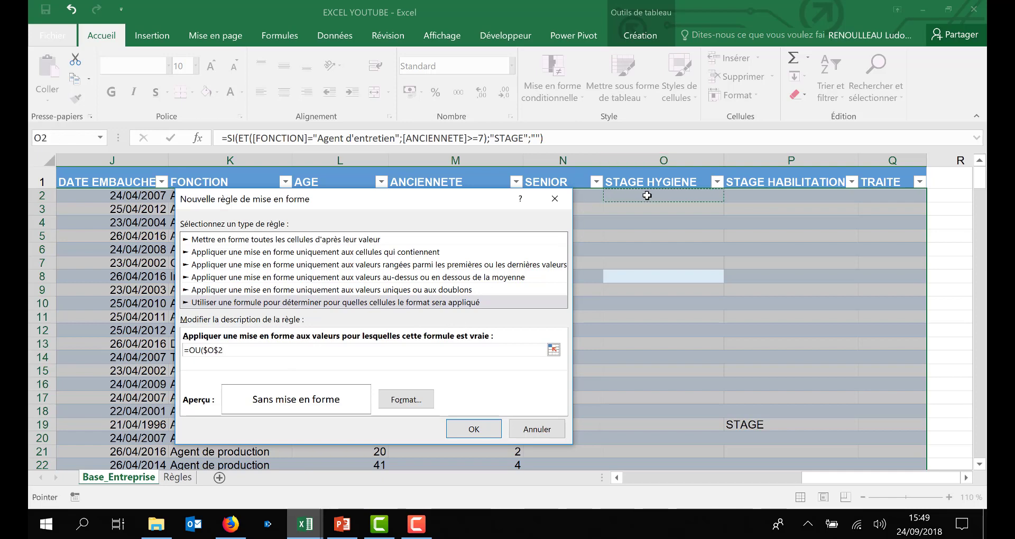
type("=\"STAGE\";")
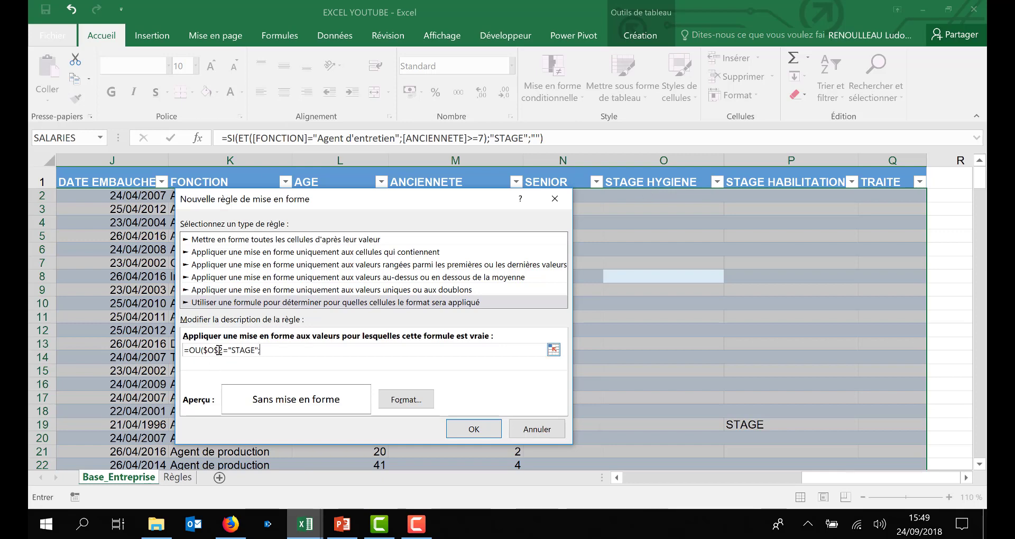
key("BackSpace")
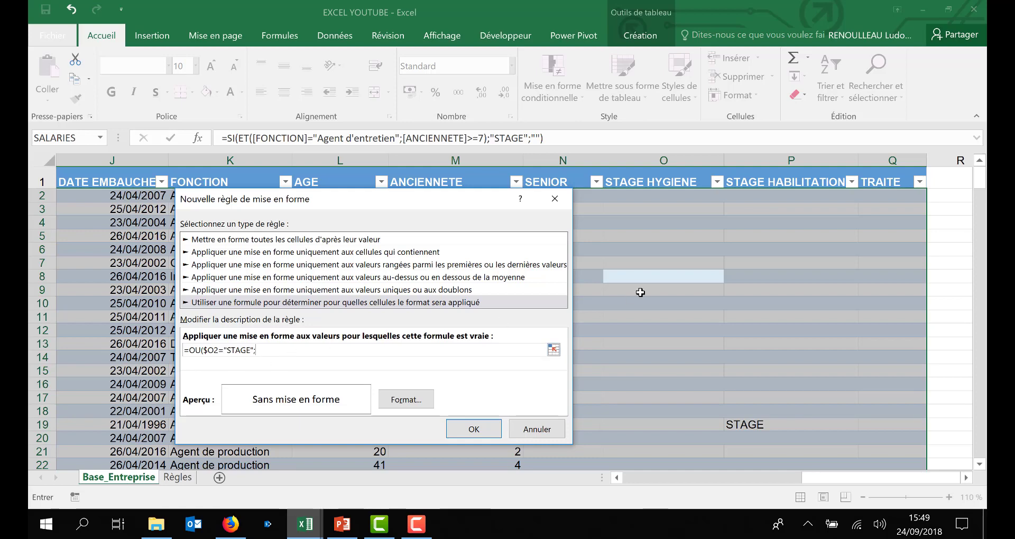
left_click(771, 196)
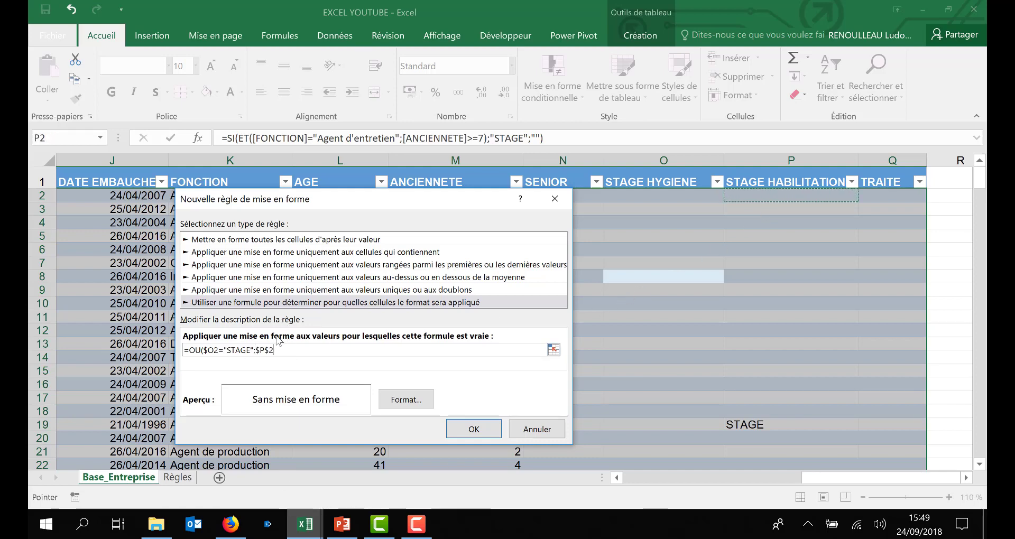
left_click(270, 349)
key("BackSpace")
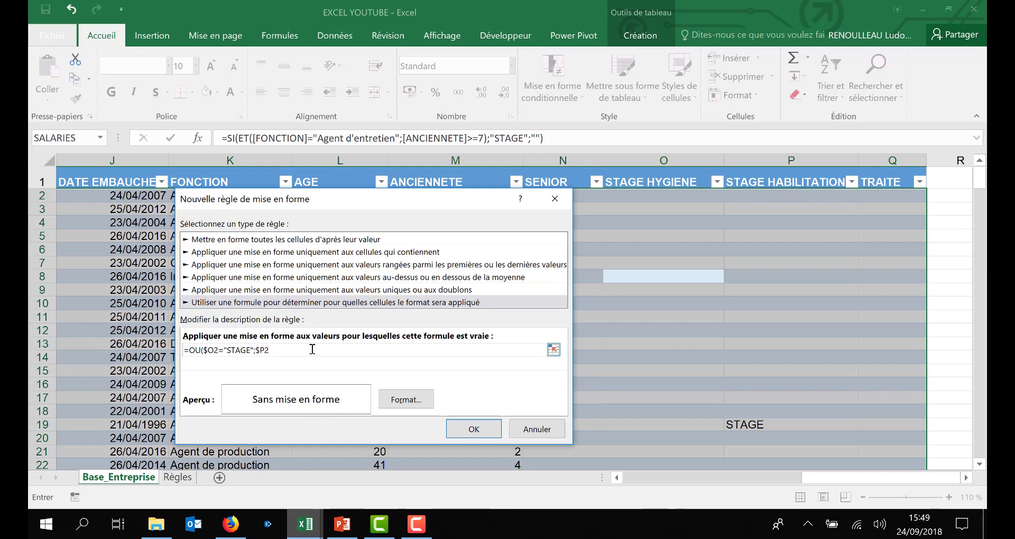
type("=\"STAGE")
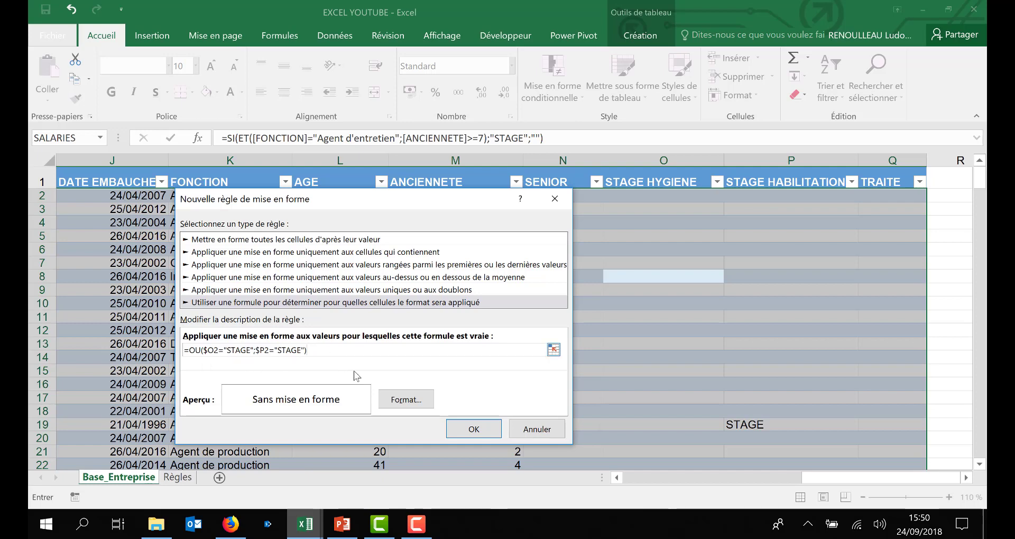
Step: Set the rule's format to a green fill with white bold font, confirm the rule and apply it
left_click(405, 401)
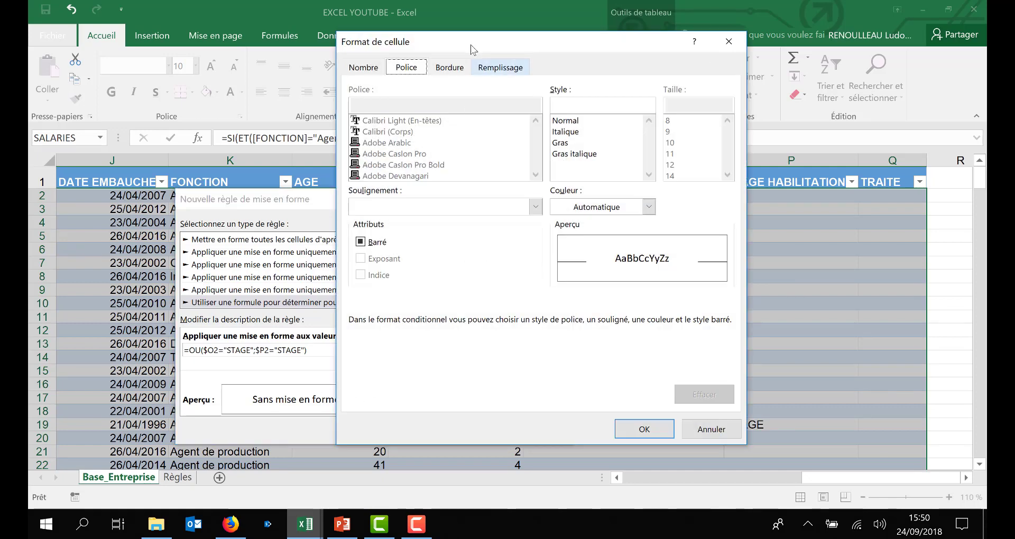
left_click_drag(472, 49, 611, 47)
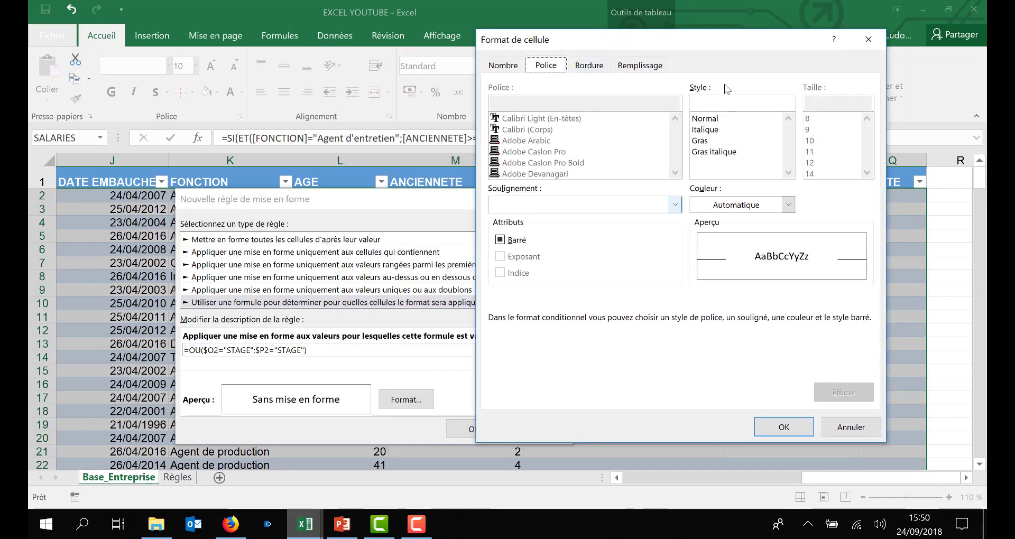
left_click(645, 70)
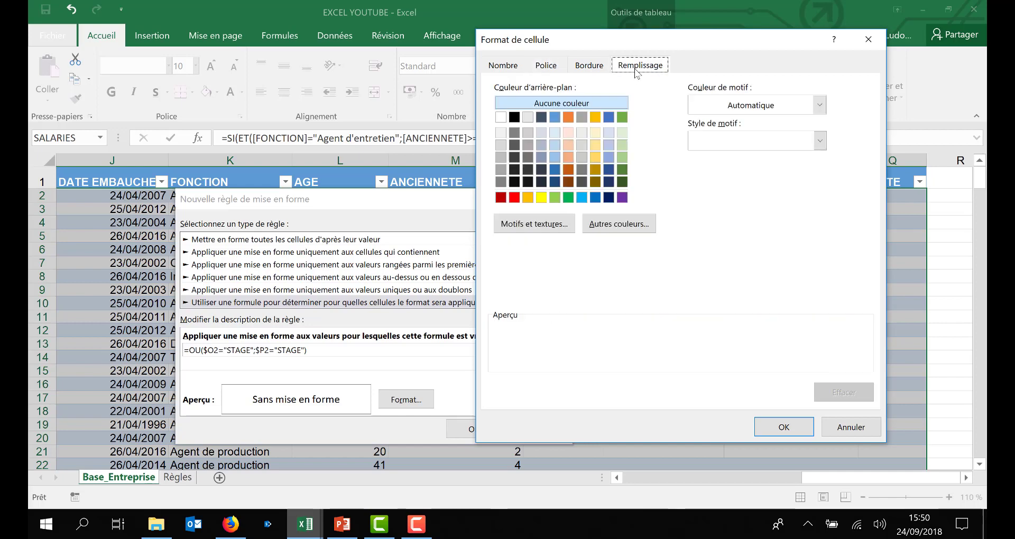
left_click(567, 198)
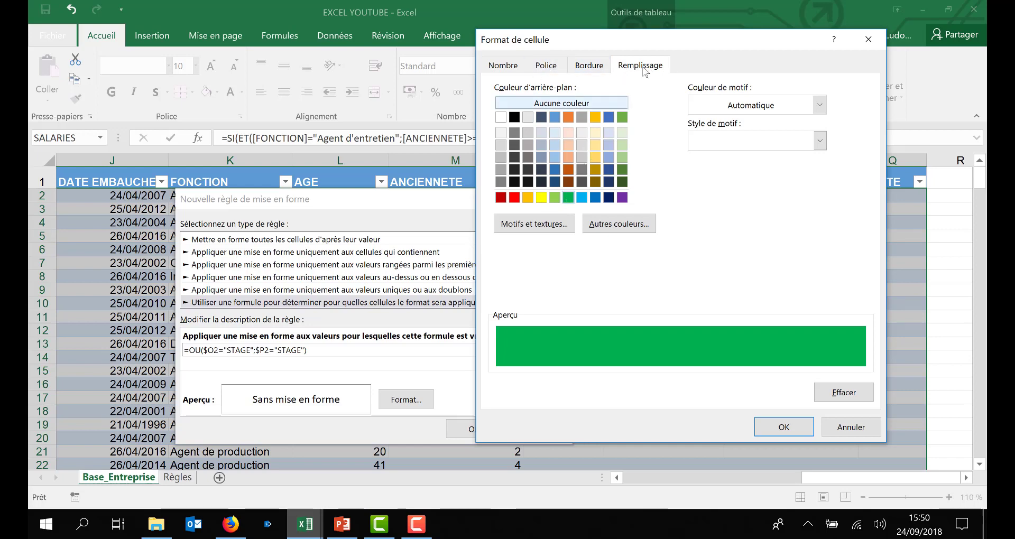
left_click(545, 66)
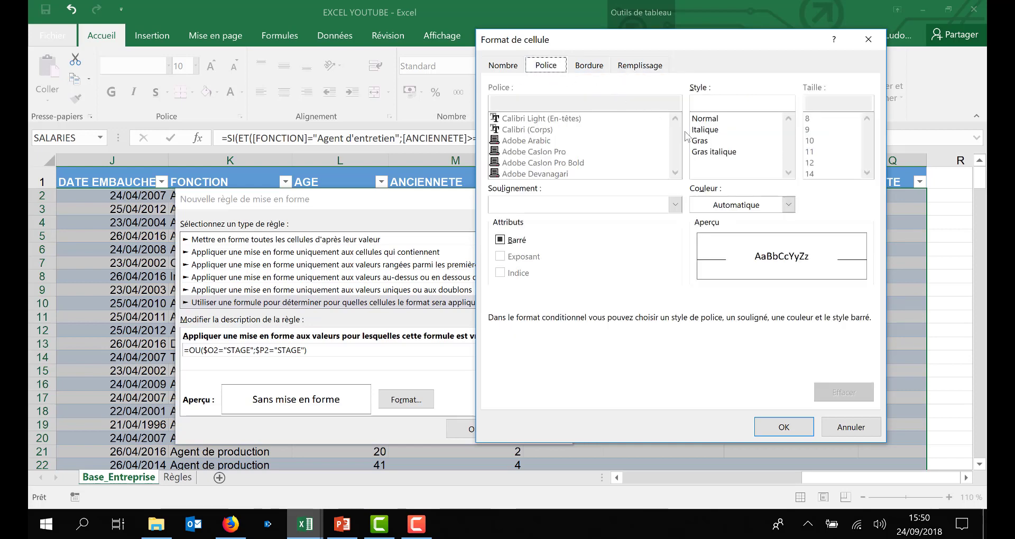
left_click(787, 207)
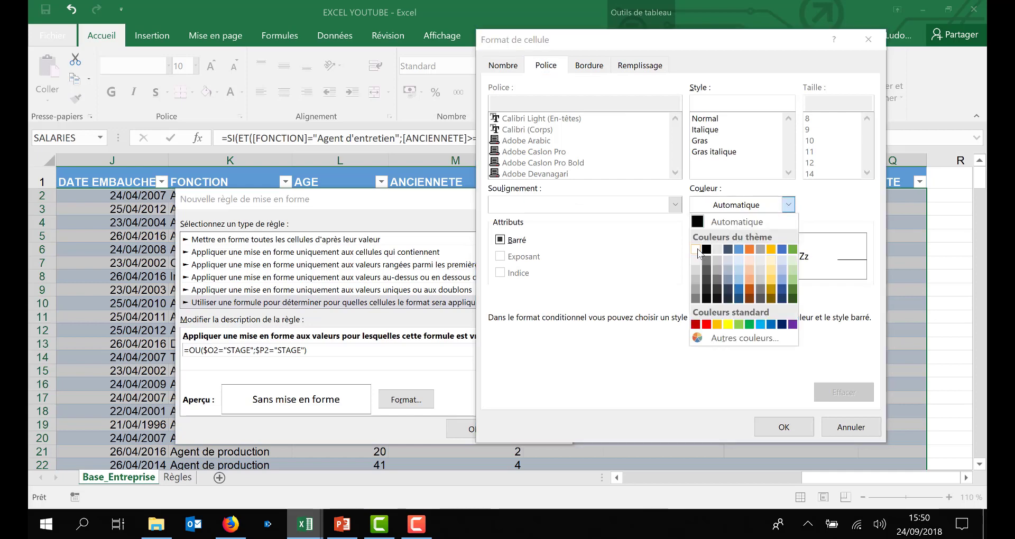
left_click(696, 250)
left_click(699, 141)
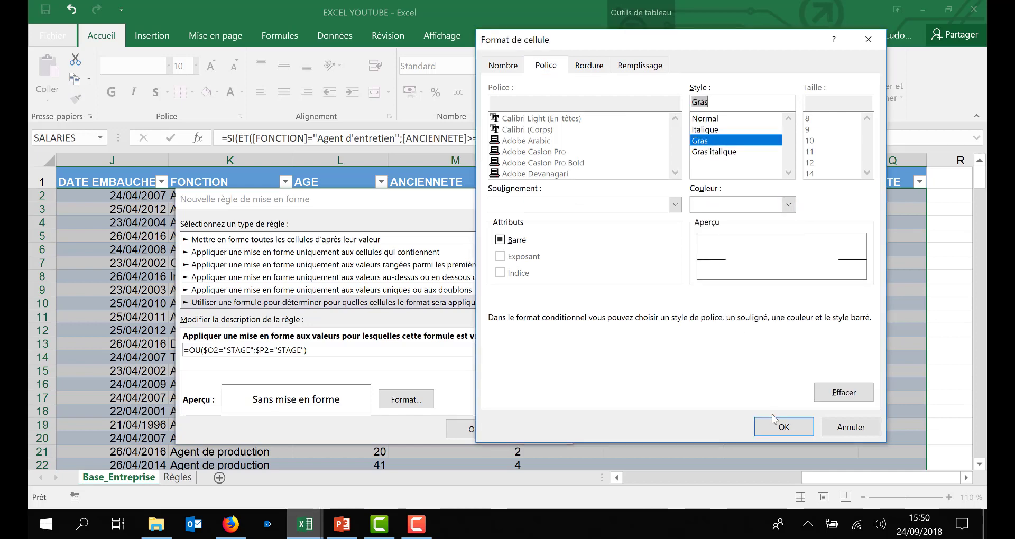
left_click(784, 427)
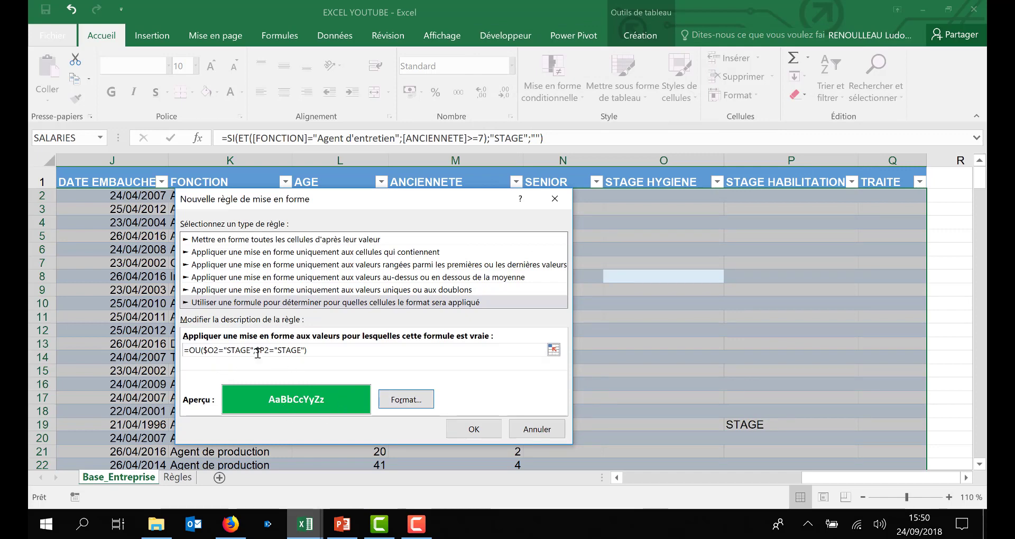
left_click(485, 430)
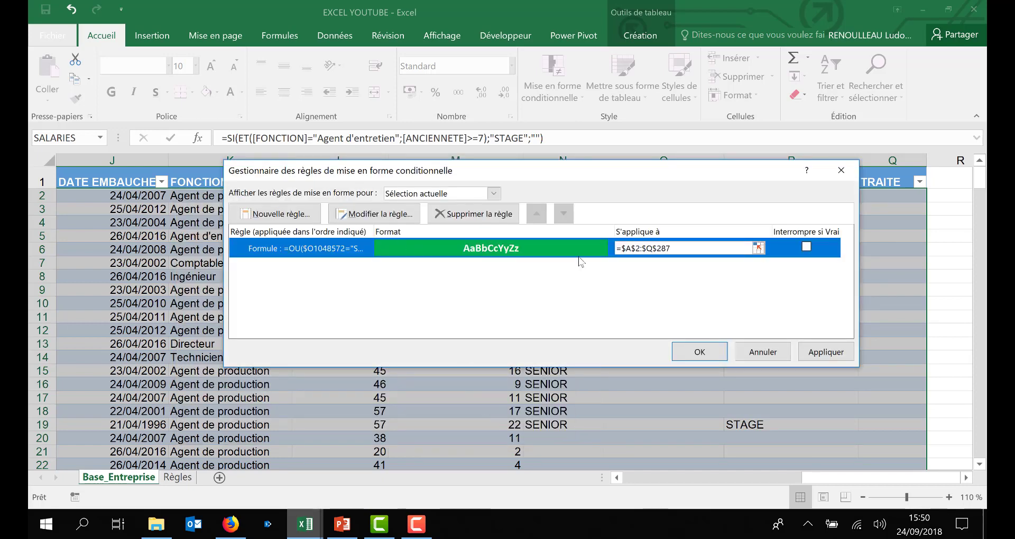
left_click(827, 352)
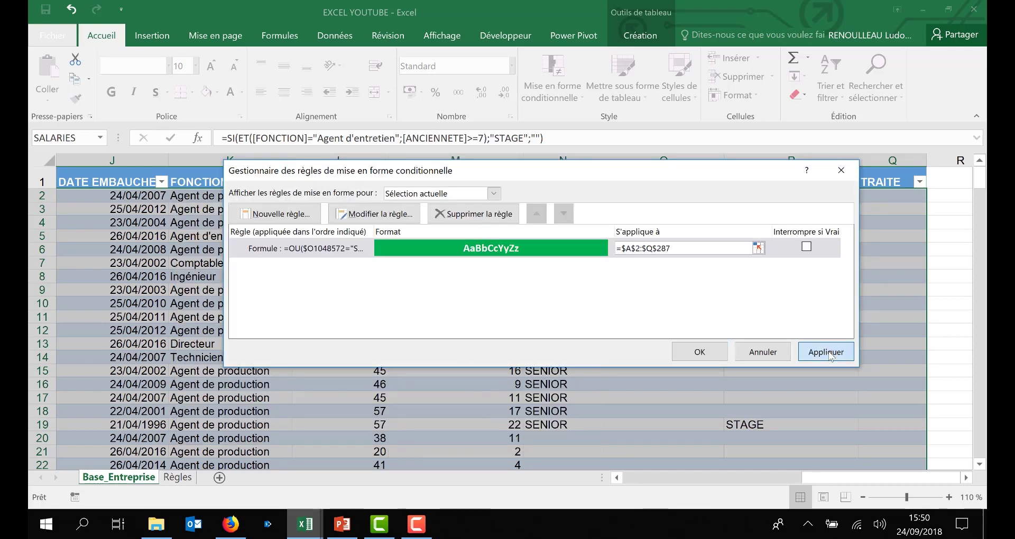
Step: Edit the rule's formula so both references point to row 2 ($O2 and $P2), then apply and close the rules manager
double_click(318, 253)
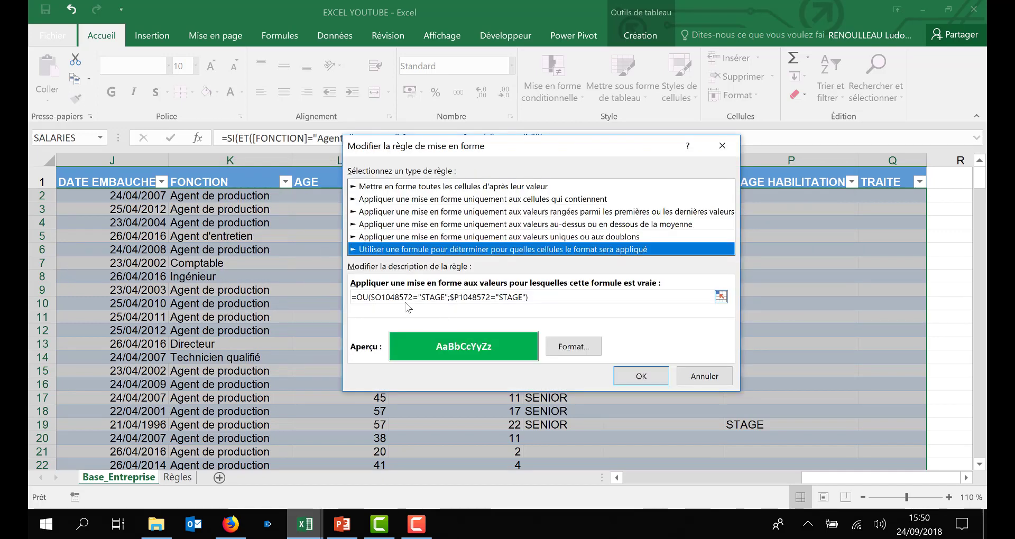
left_click_drag(414, 299, 383, 300)
type("2")
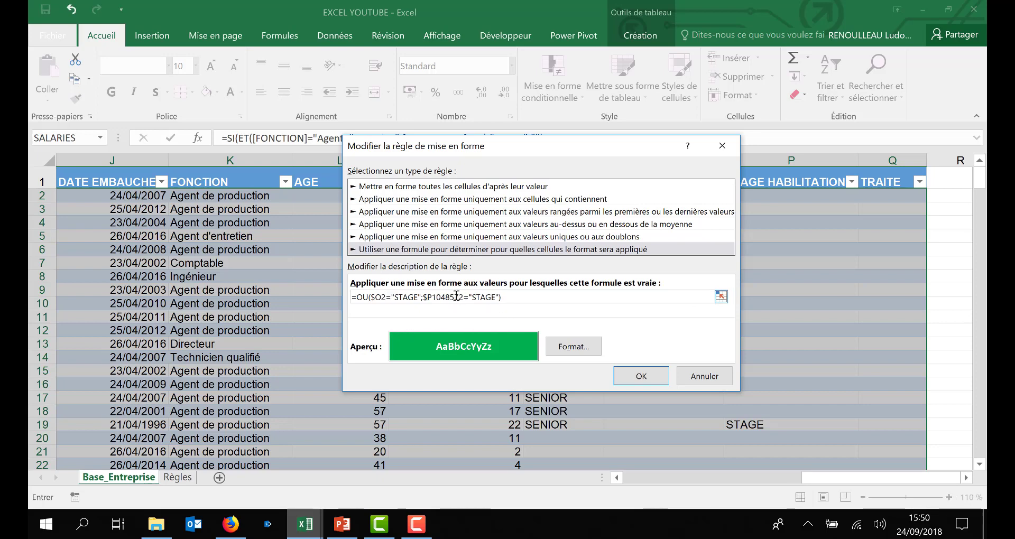
left_click_drag(462, 297, 435, 299)
type("2")
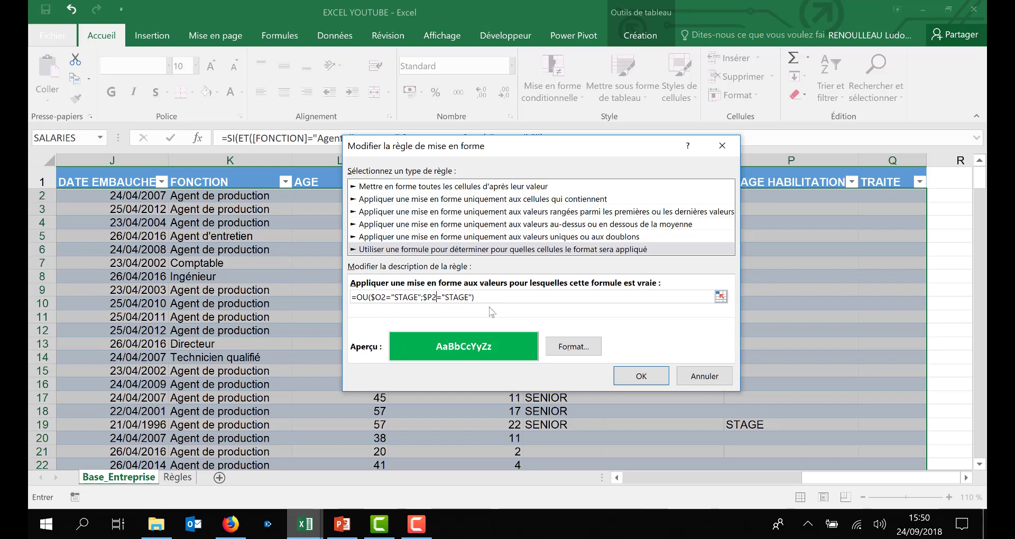
left_click(640, 374)
left_click(834, 353)
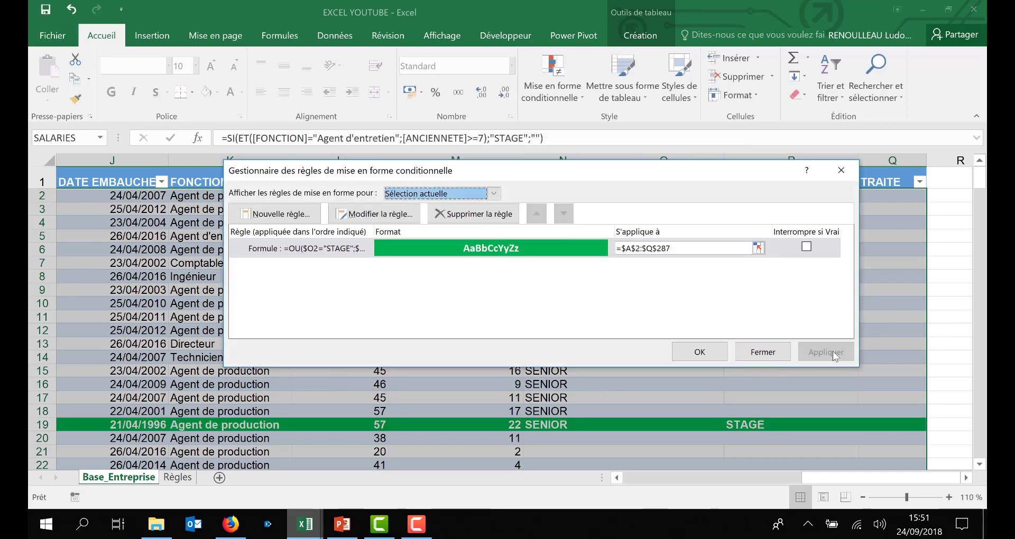
left_click(699, 351)
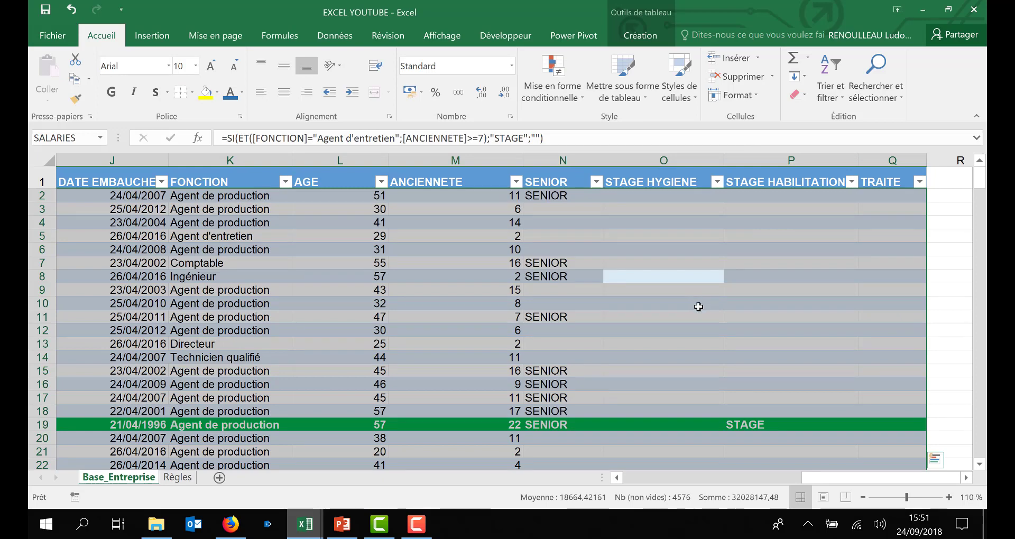
Step: Scroll through the employee table to examine which rows are highlighted in green
scroll(698, 307, "down", 2)
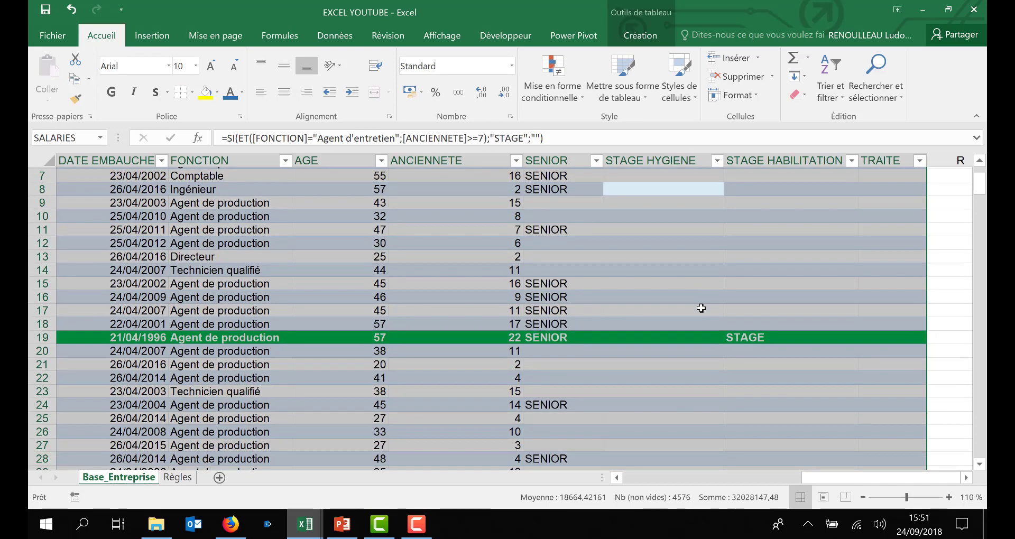
scroll(702, 308, "down", 5)
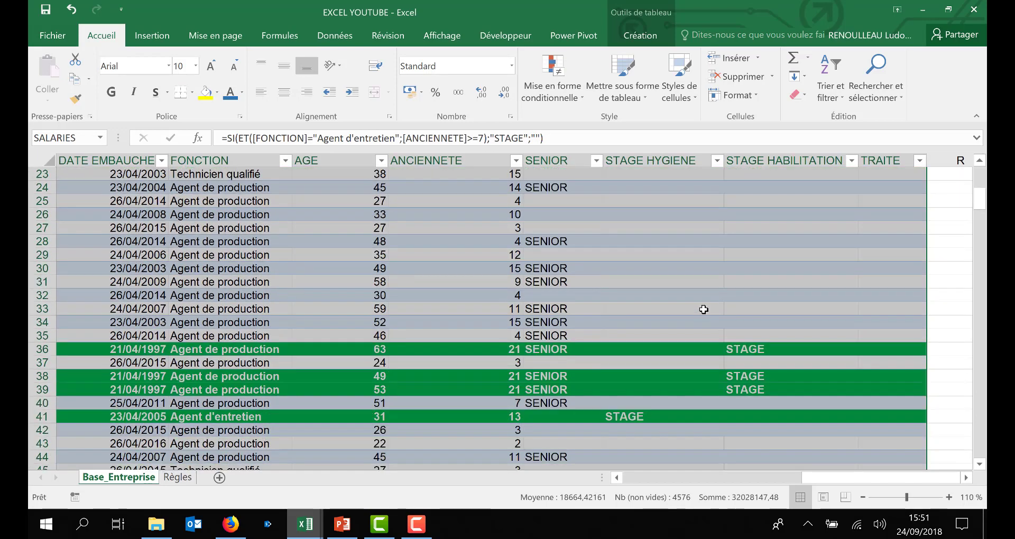
scroll(703, 311, "down", 1)
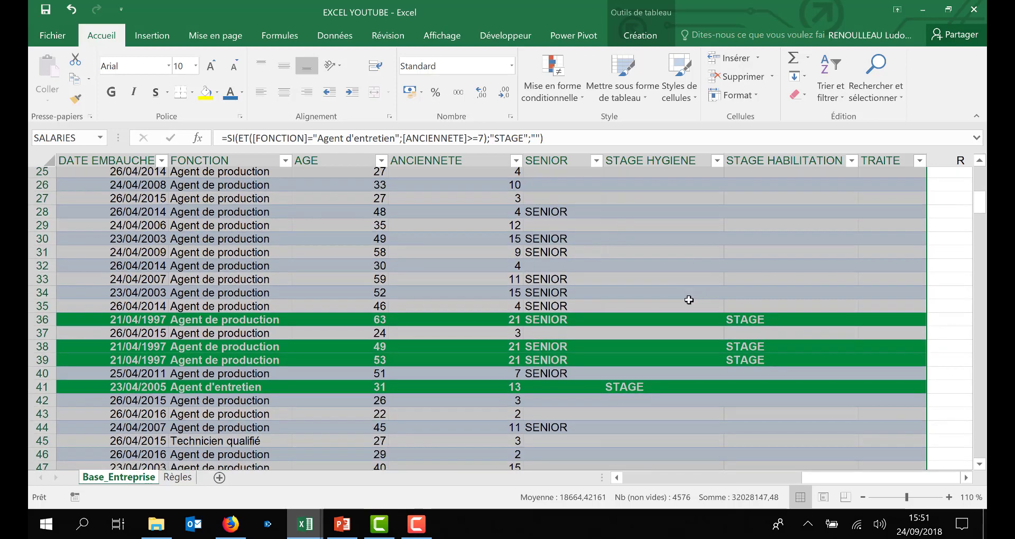
scroll(689, 299, "down", 1)
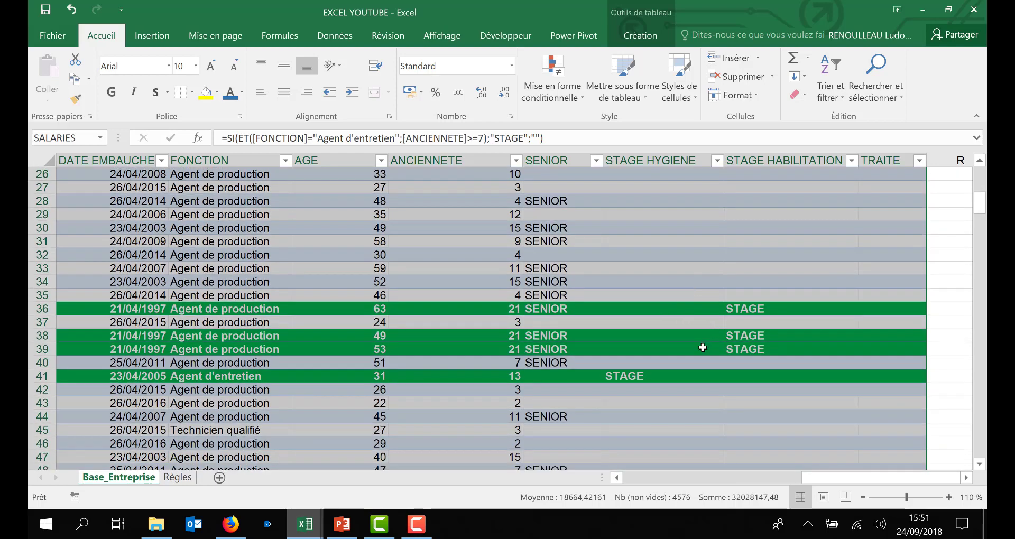
left_click(773, 362)
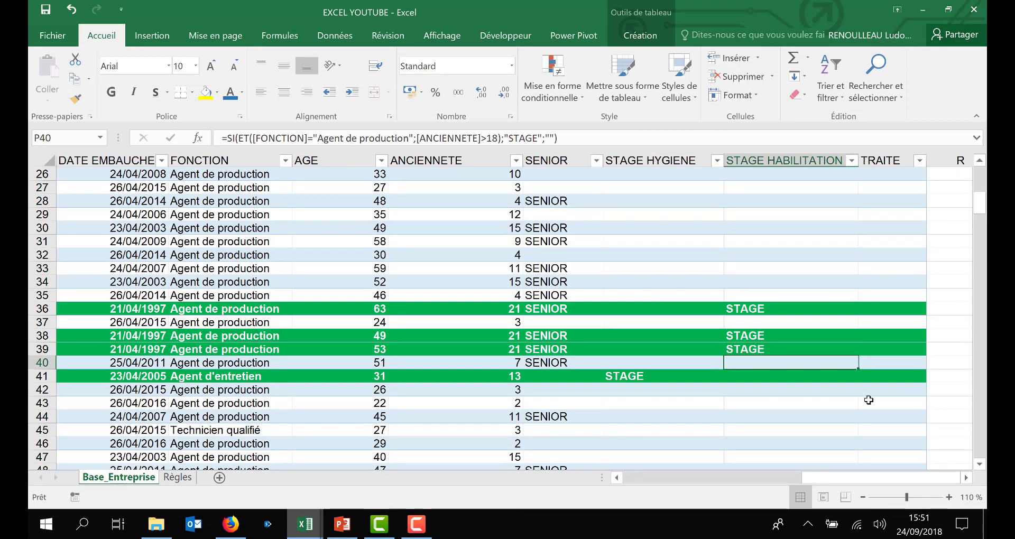
scroll(869, 400, "down", 3)
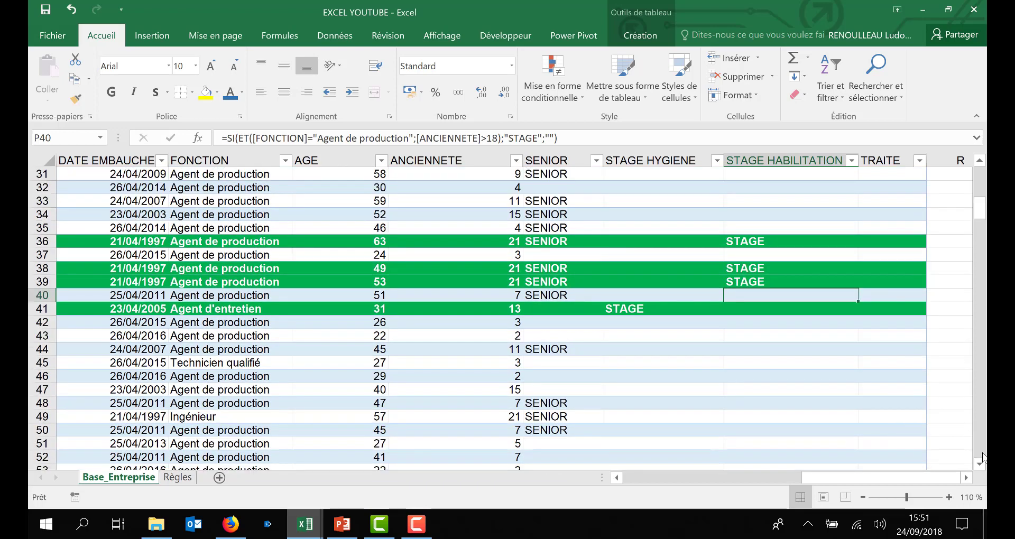
scroll(801, 275, "up", 2)
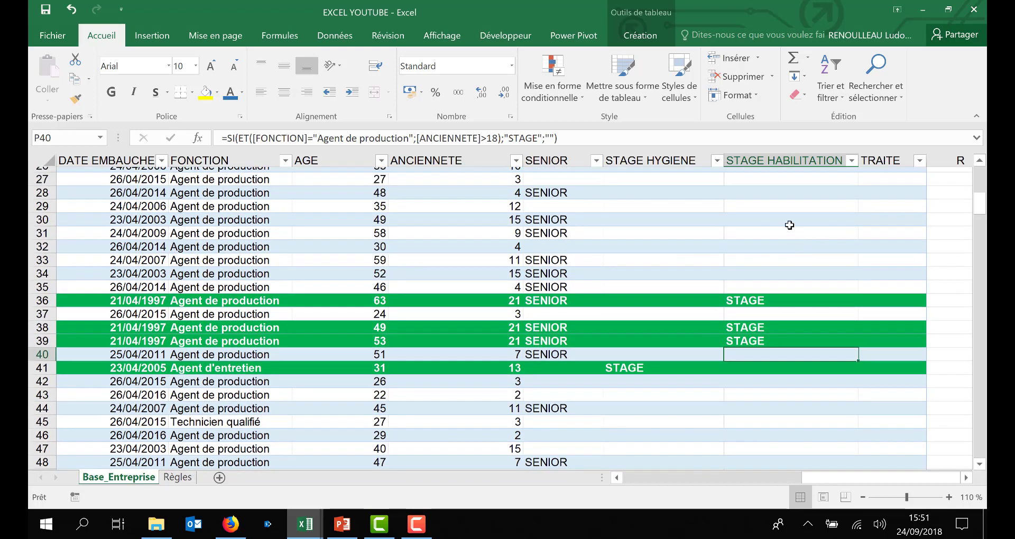
left_click(789, 224)
scroll(793, 286, "up", 1)
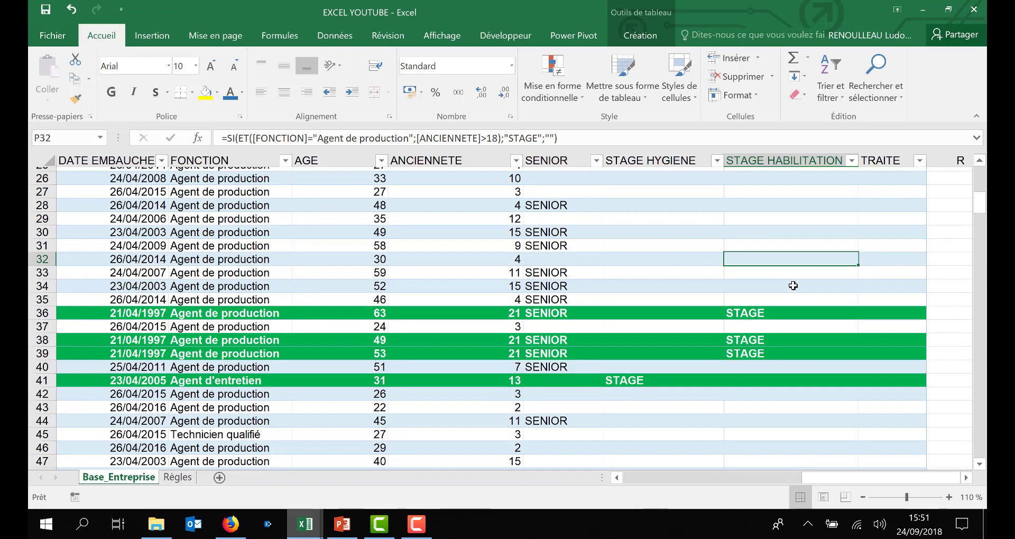
scroll(792, 285, "up", 1)
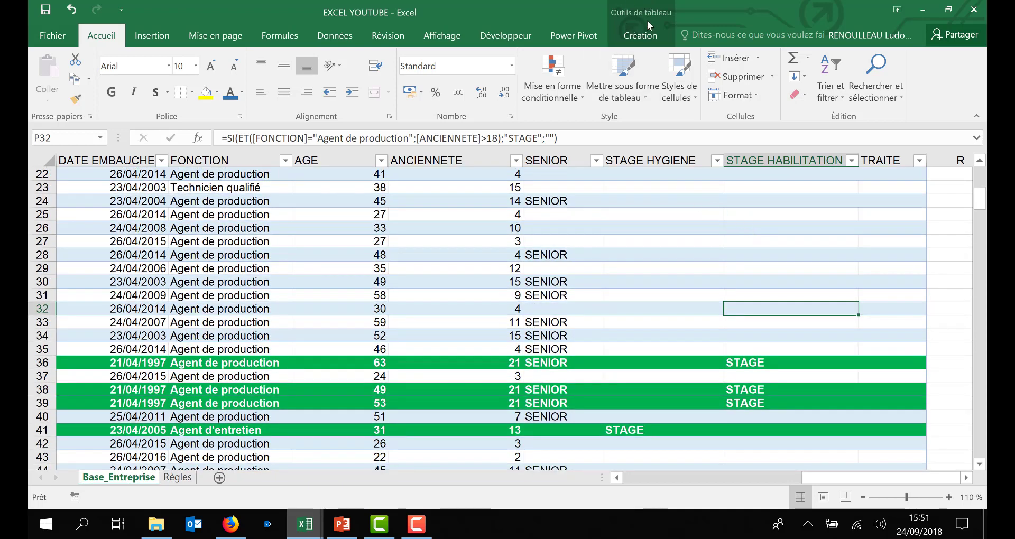
Step: Turn off banded rows for the SALARIES table and apply all borders to every table cell
left_click(641, 35)
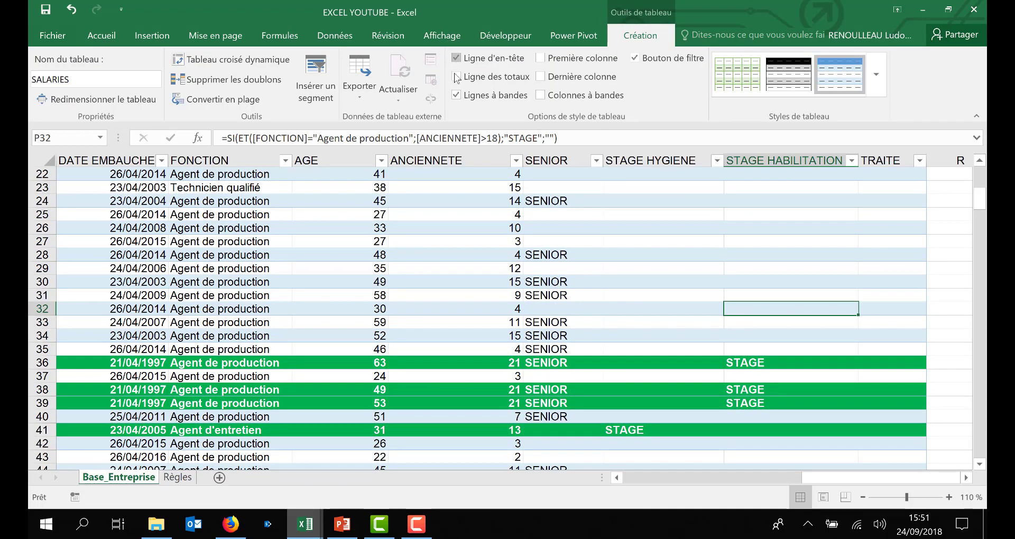
left_click(456, 96)
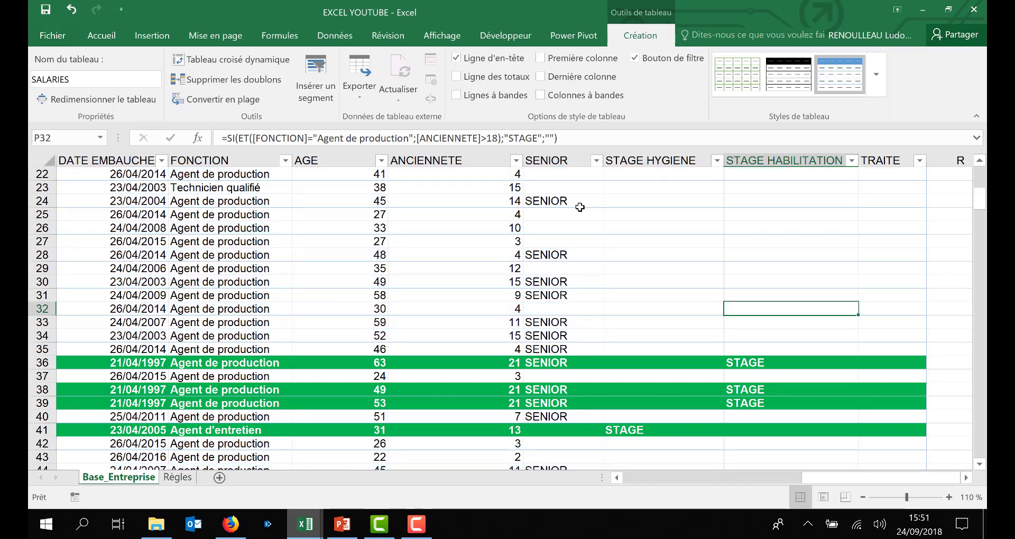
key("ctrl+a")
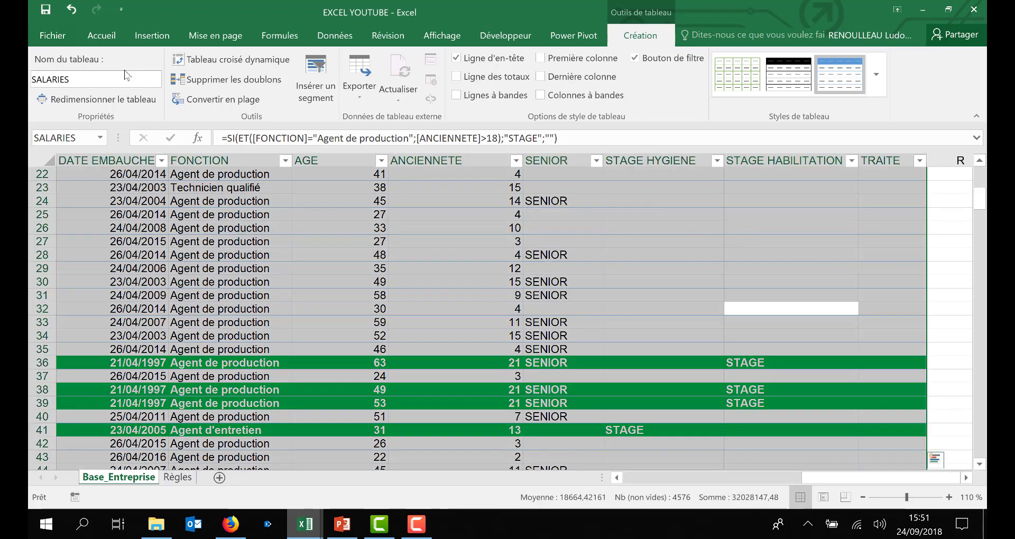
left_click(112, 35)
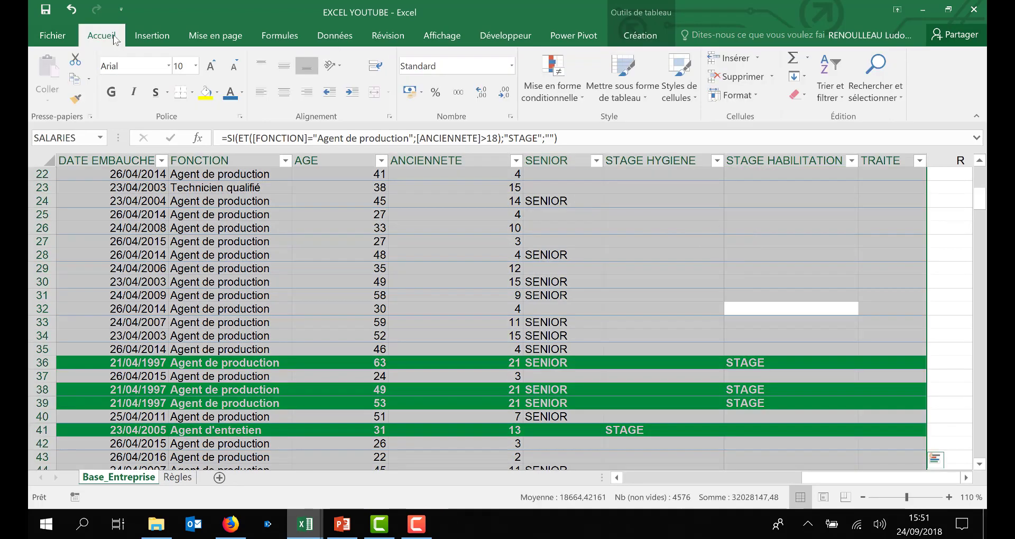
left_click(192, 92)
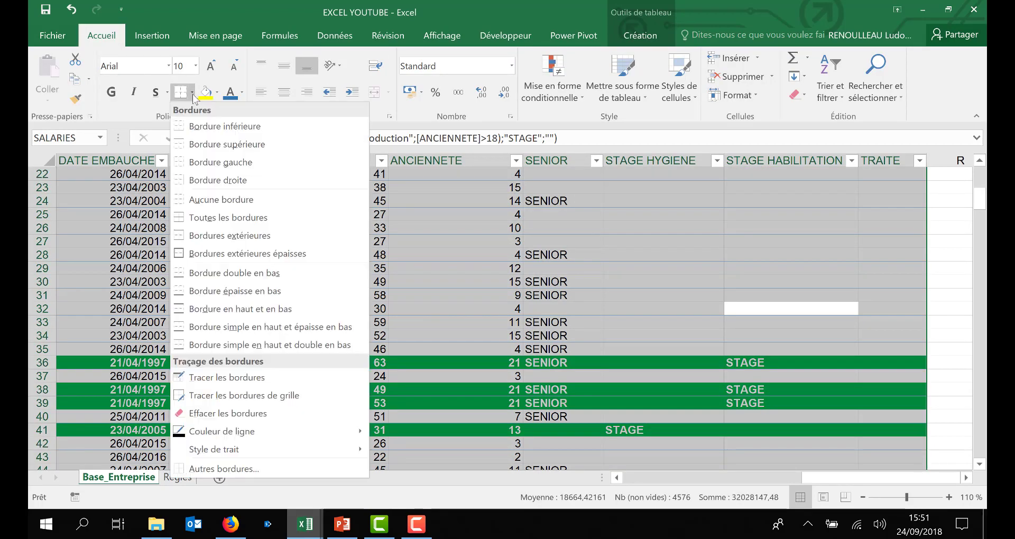
left_click(219, 224)
left_click(890, 308)
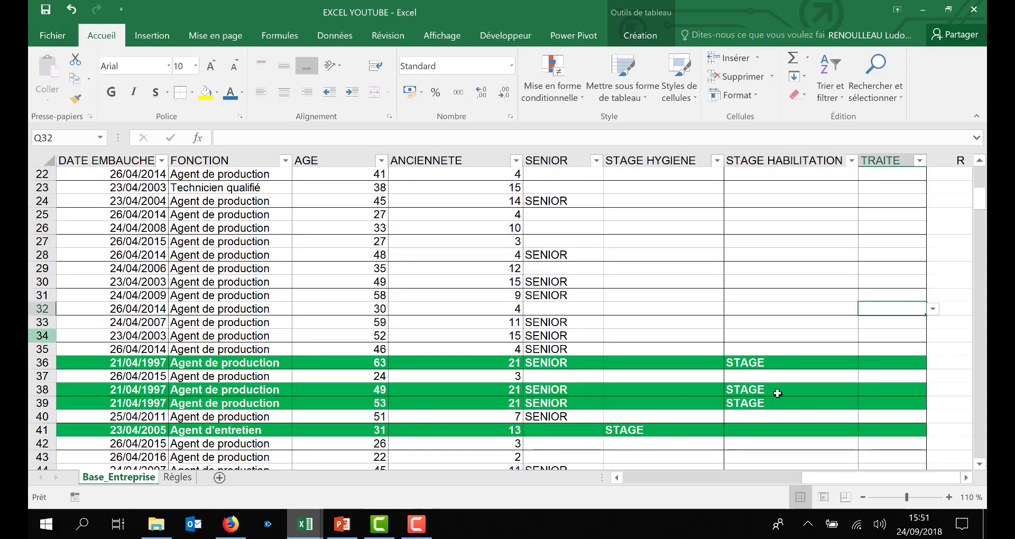
Step: Scroll through the table and open the TRAITE drop-down in row 19 to check its options
scroll(834, 368, "down", 2)
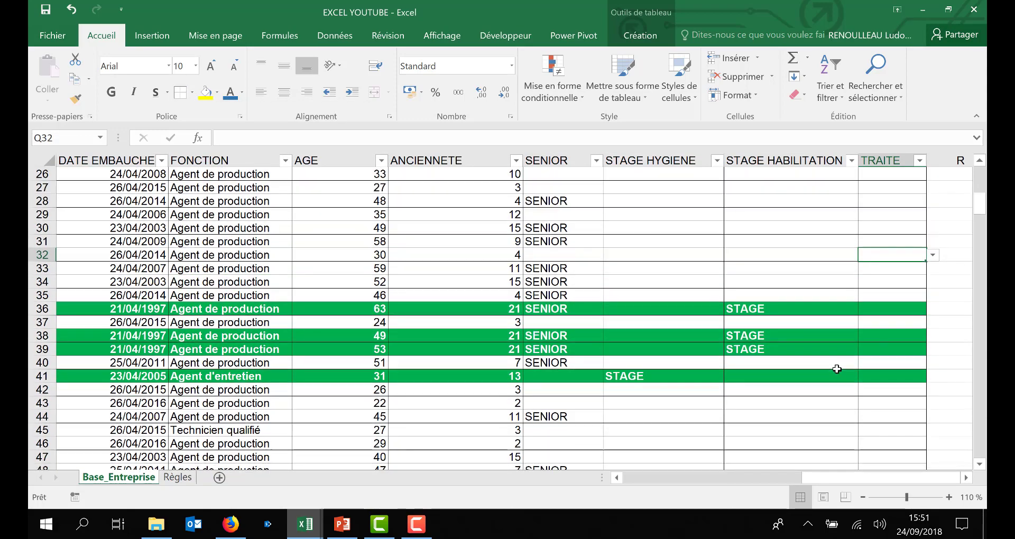
scroll(837, 369, "up", 7)
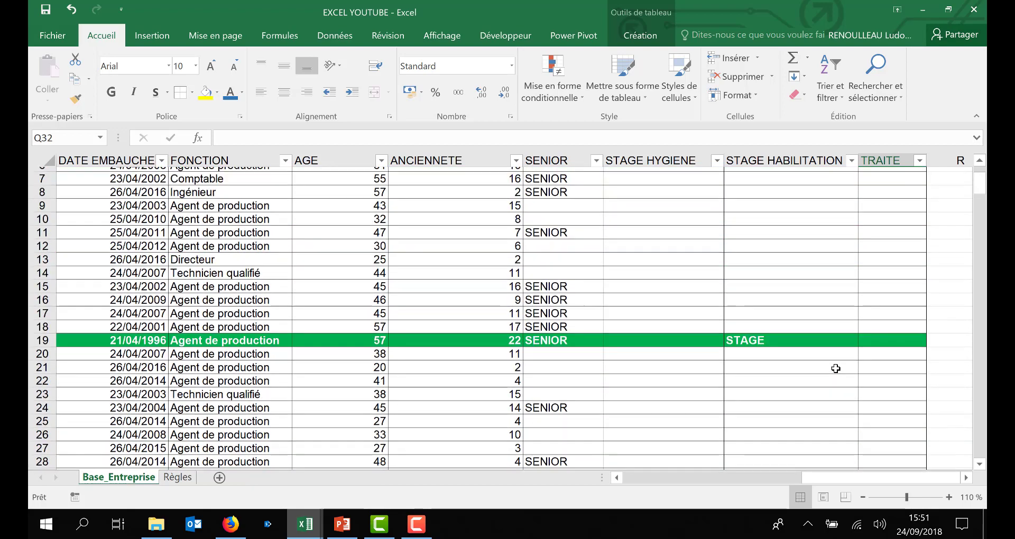
scroll(835, 369, "up", 2)
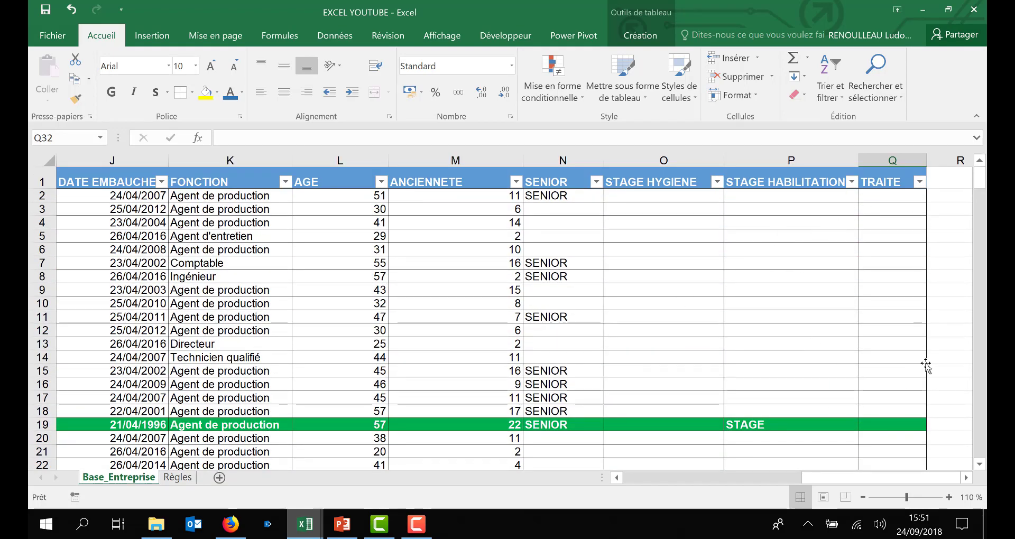
left_click(898, 426)
left_click(932, 424)
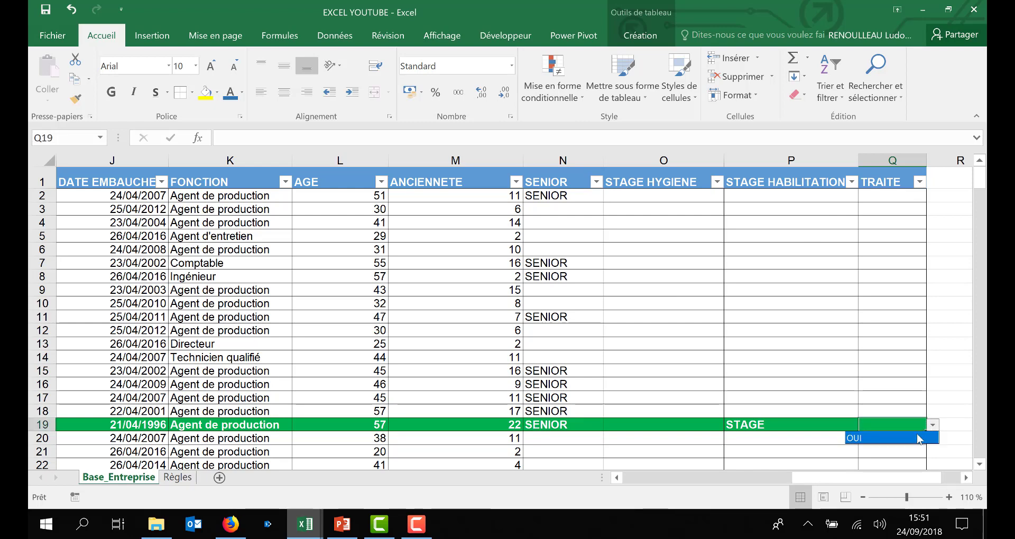
left_click(907, 412)
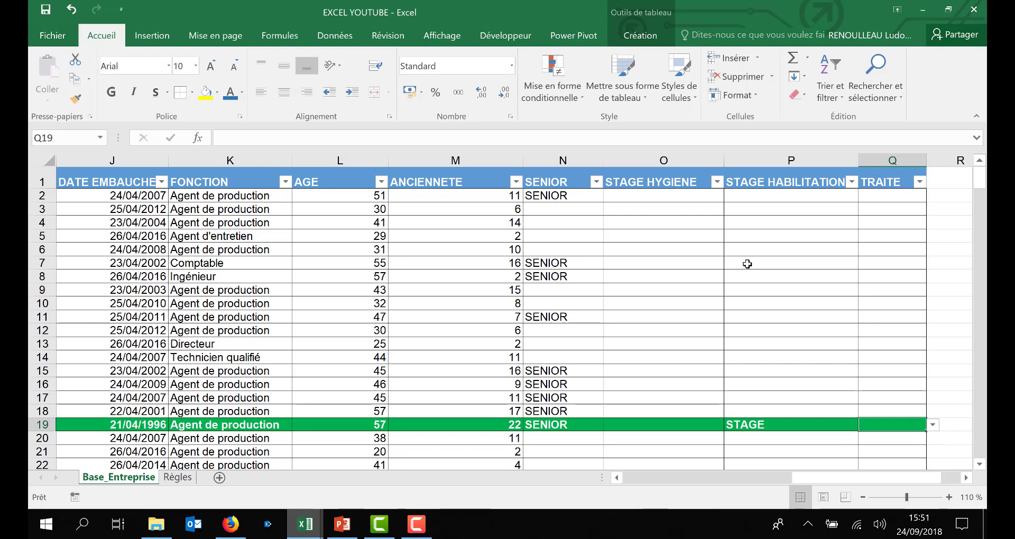
Step: Select the whole table and start a new formula-based conditional formatting rule with the formula =$Q2="OUI"
left_click(631, 304)
key("ctrl+a")
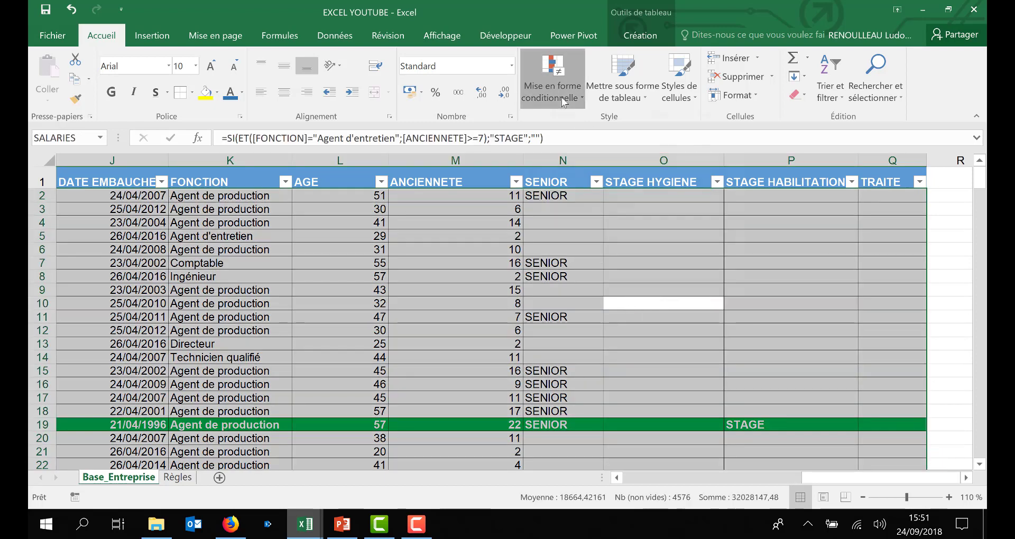
left_click(553, 77)
left_click(560, 303)
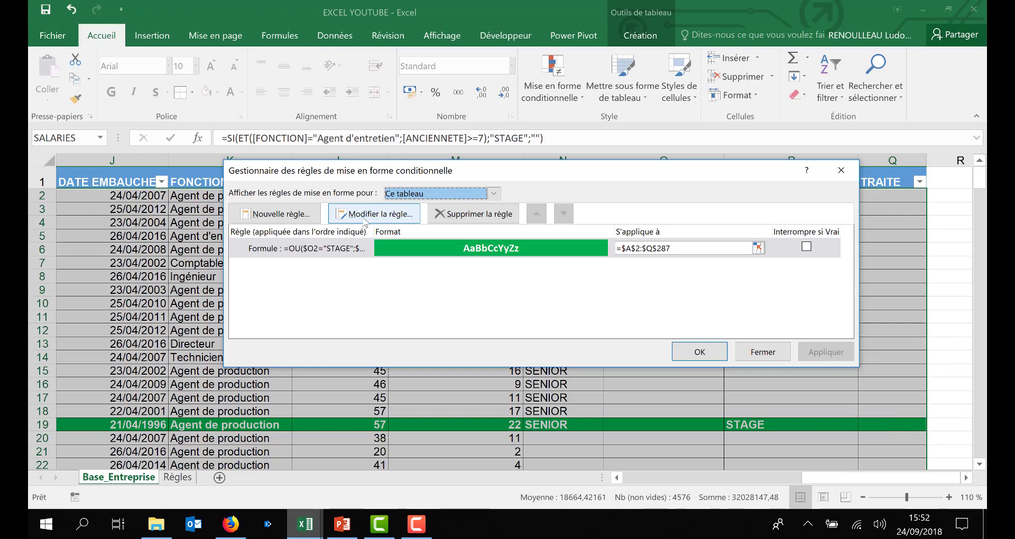
left_click(271, 211)
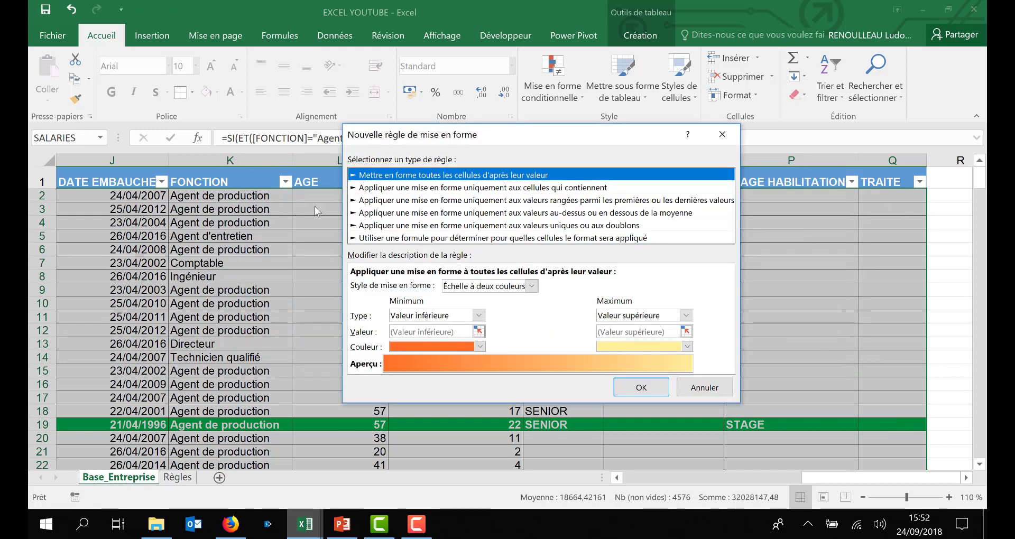
left_click(454, 239)
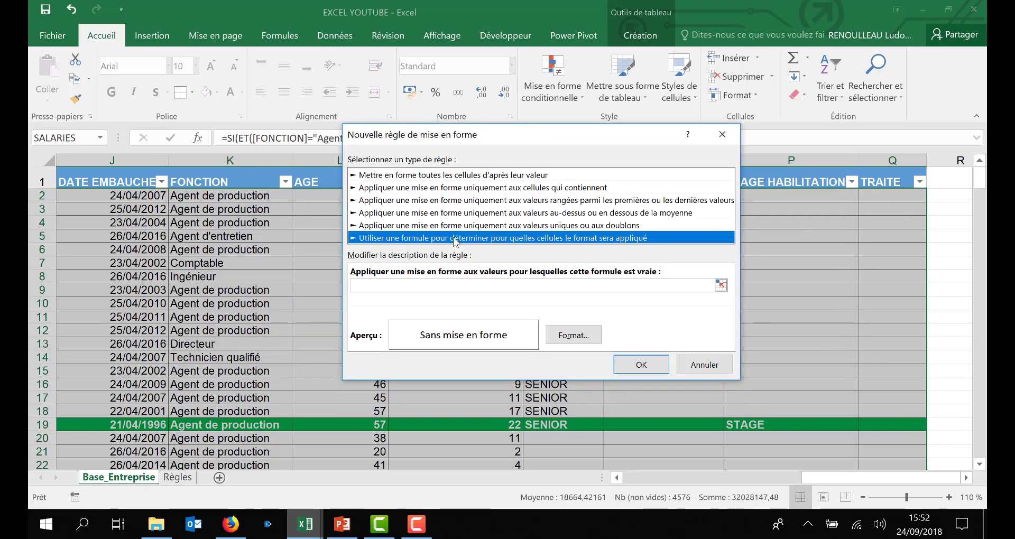
left_click(636, 287)
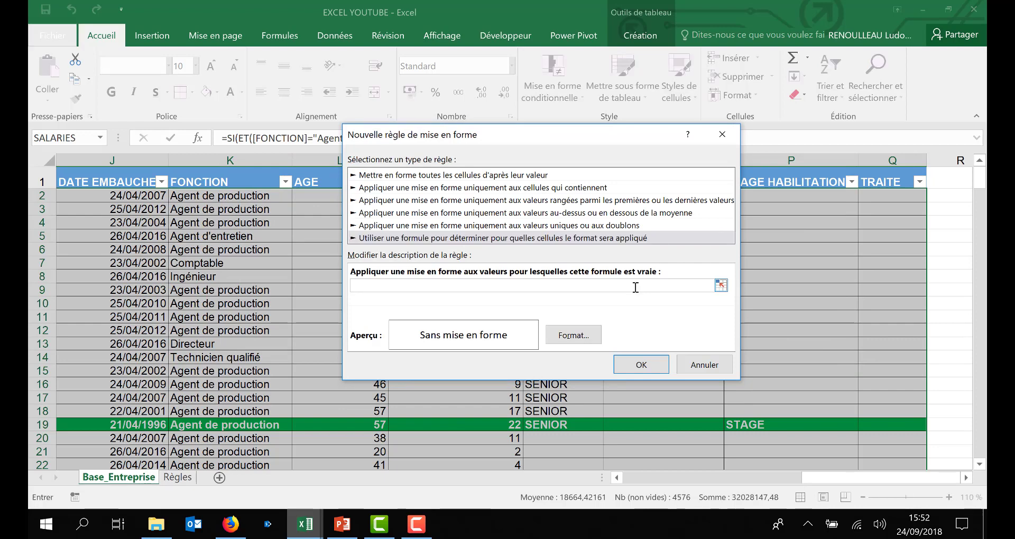
type("=")
left_click(892, 195)
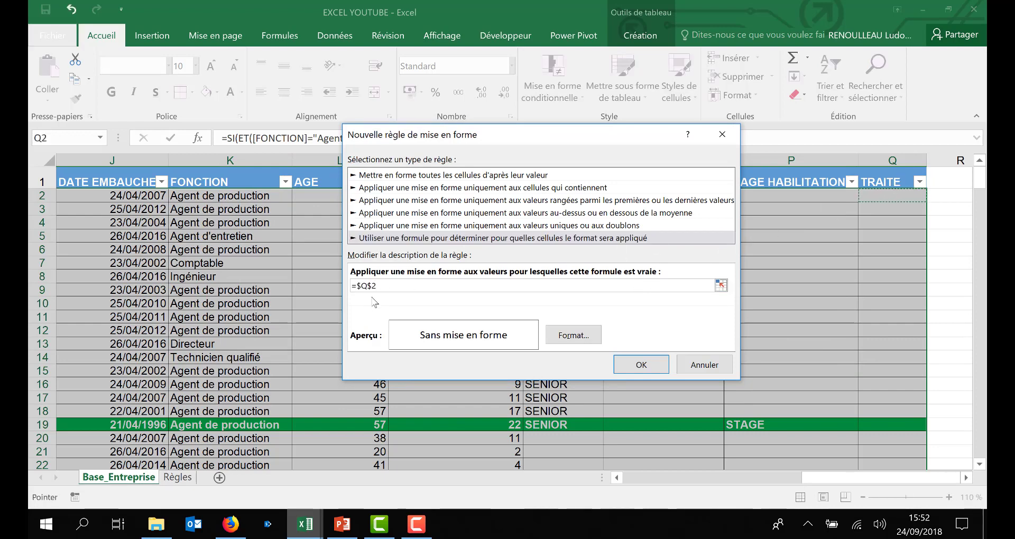
key("F4")
key("F4")
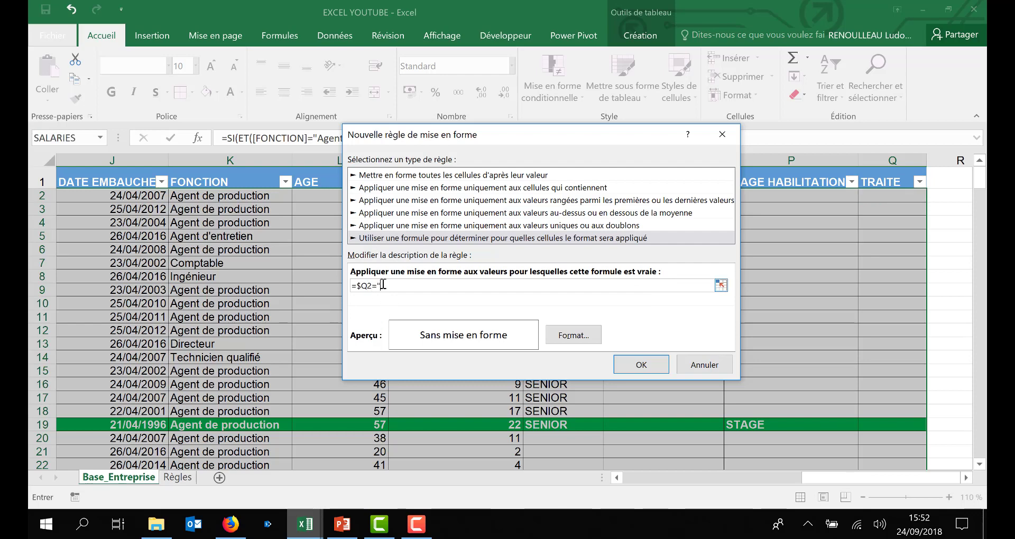
type("=\"OUI\"")
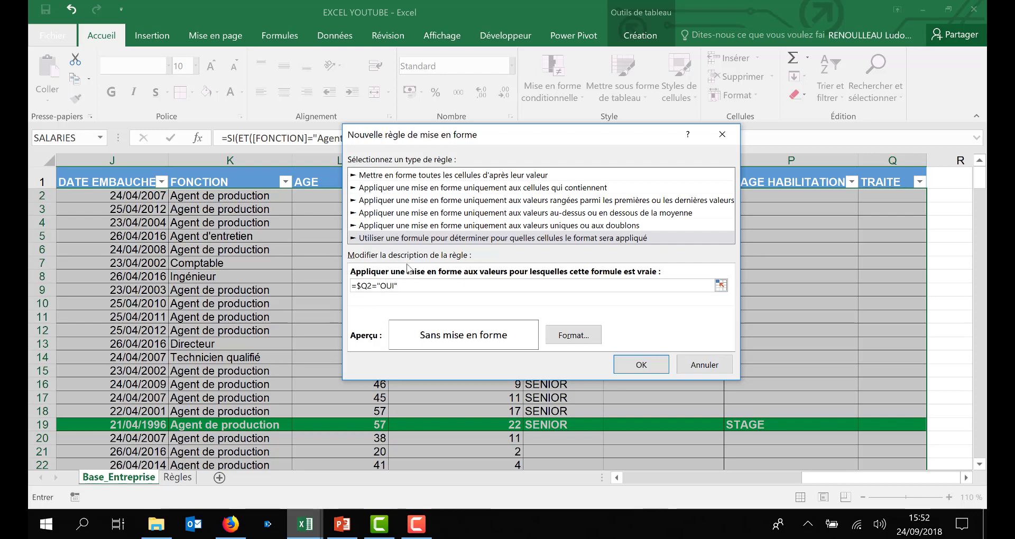
Step: Set the rule's format to black font on a white fill, confirm the new rule and apply it
left_click(573, 334)
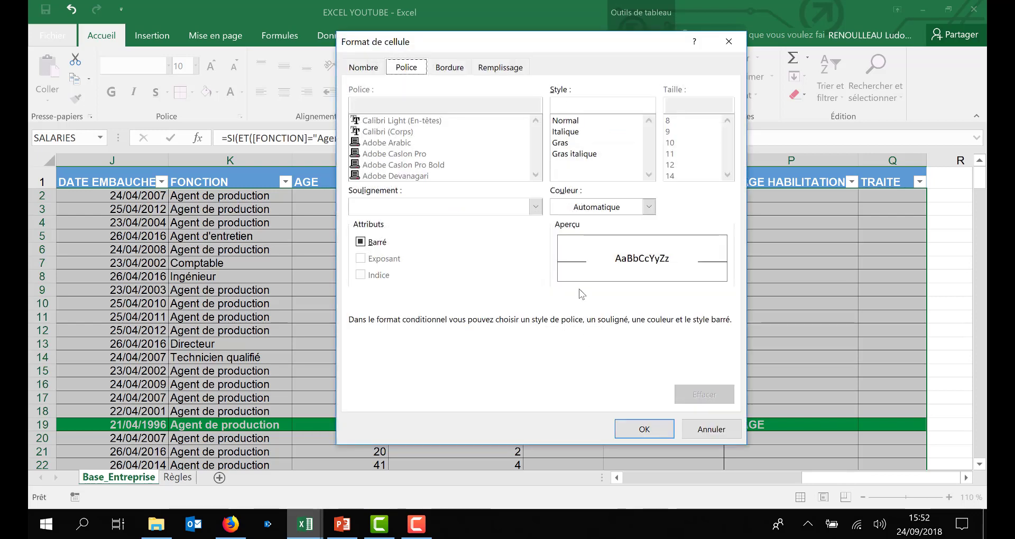
left_click(645, 207)
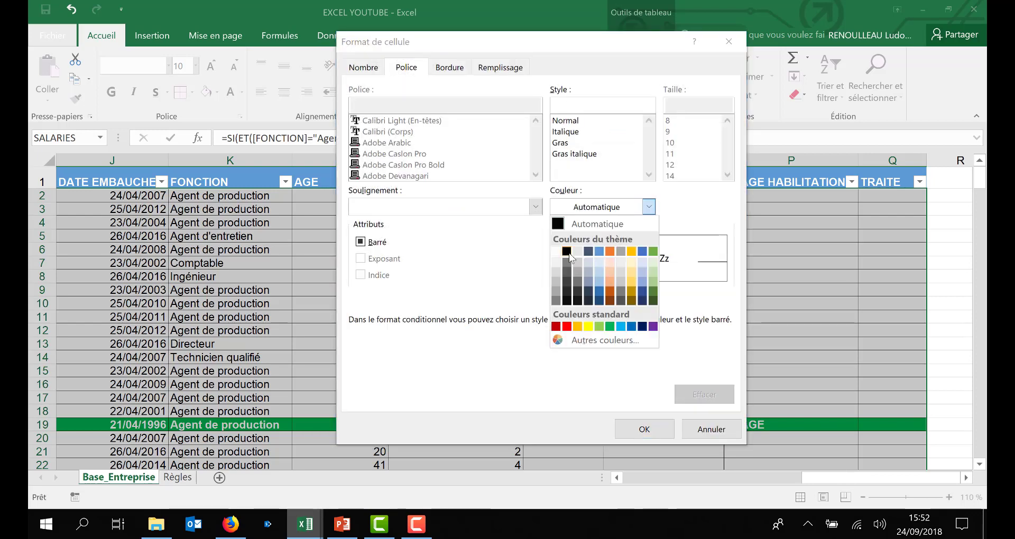
left_click(568, 253)
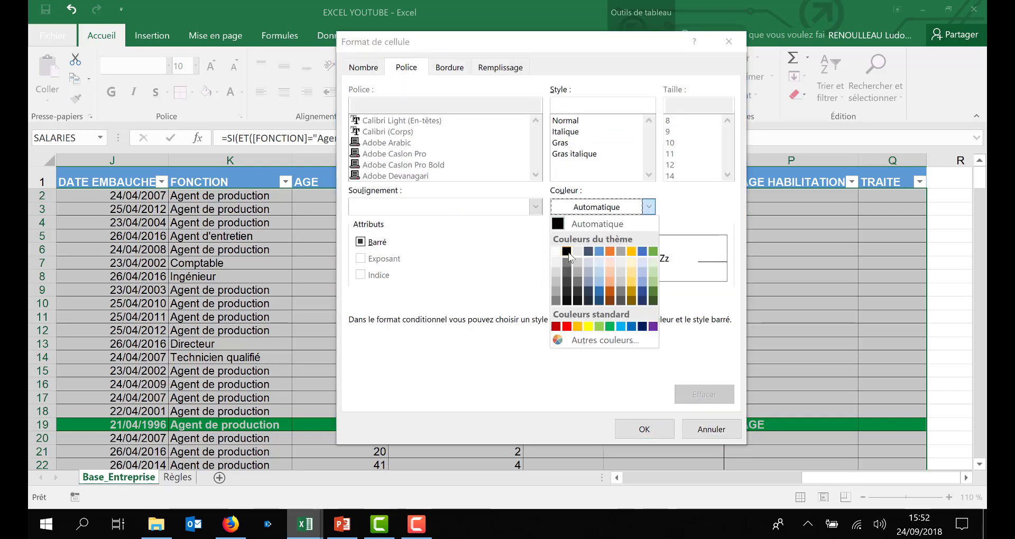
left_click(500, 67)
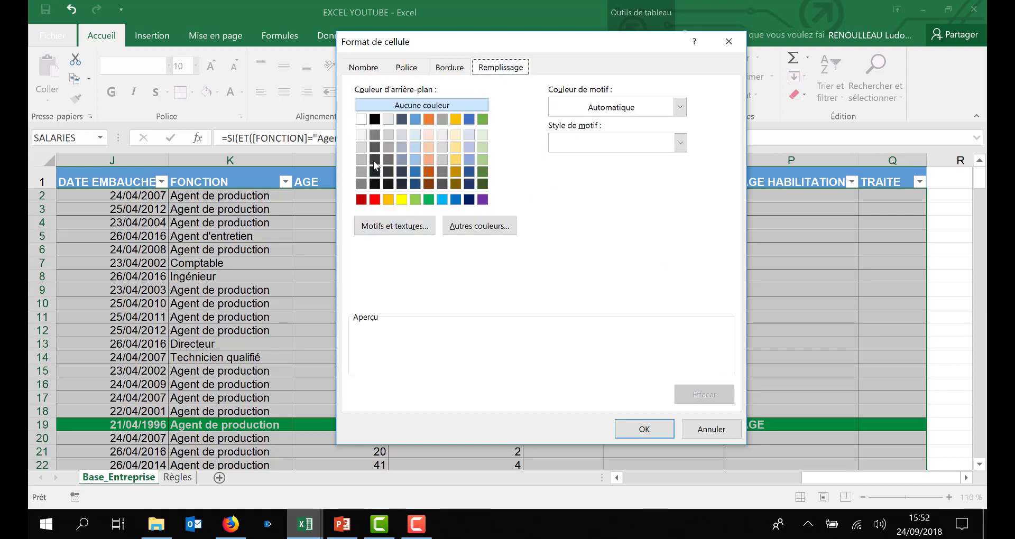
left_click(361, 119)
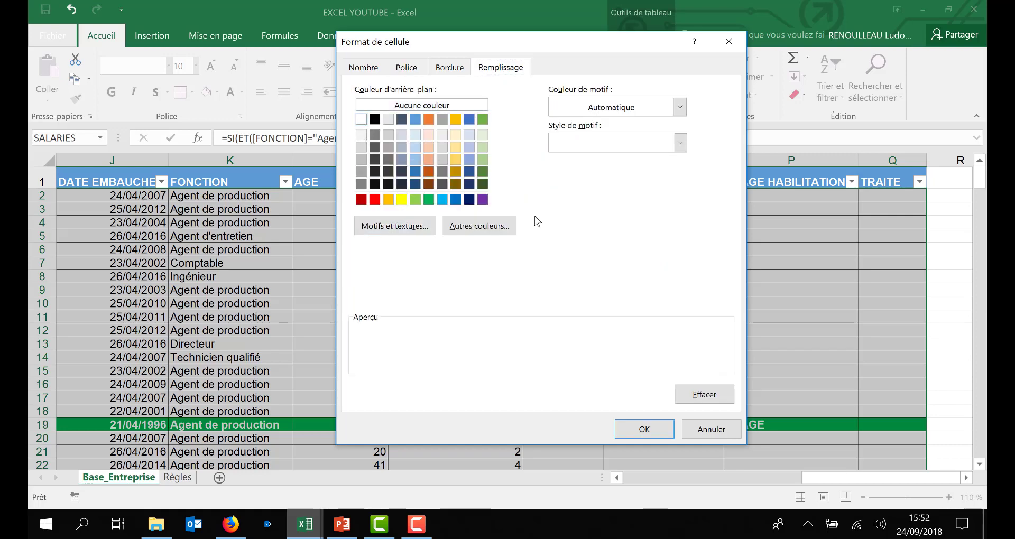
left_click(637, 430)
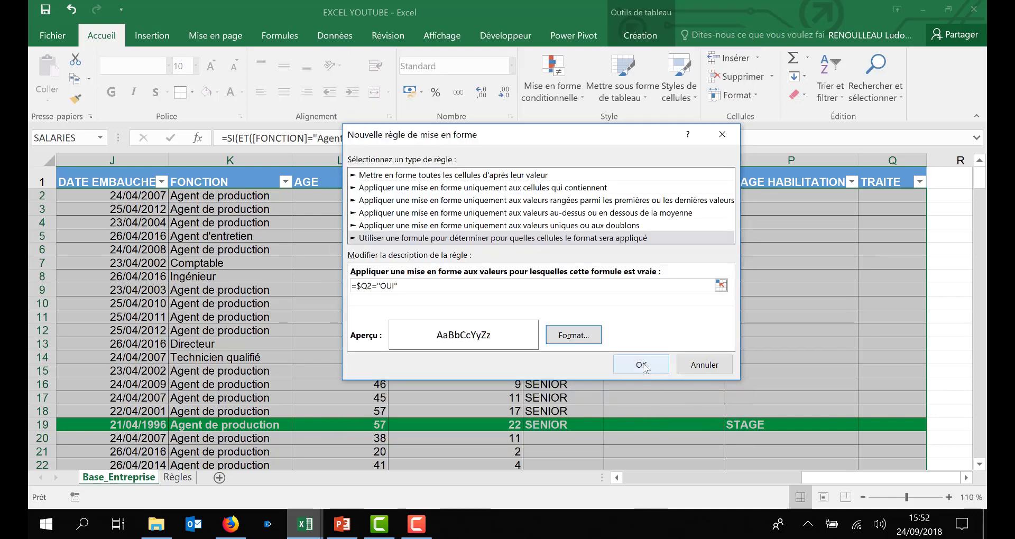
left_click(643, 366)
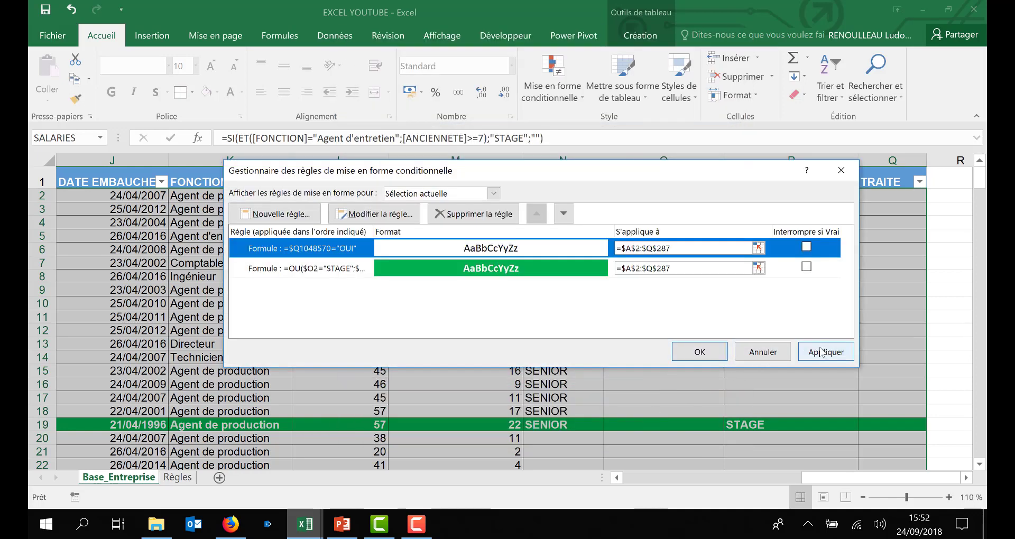
left_click(821, 353)
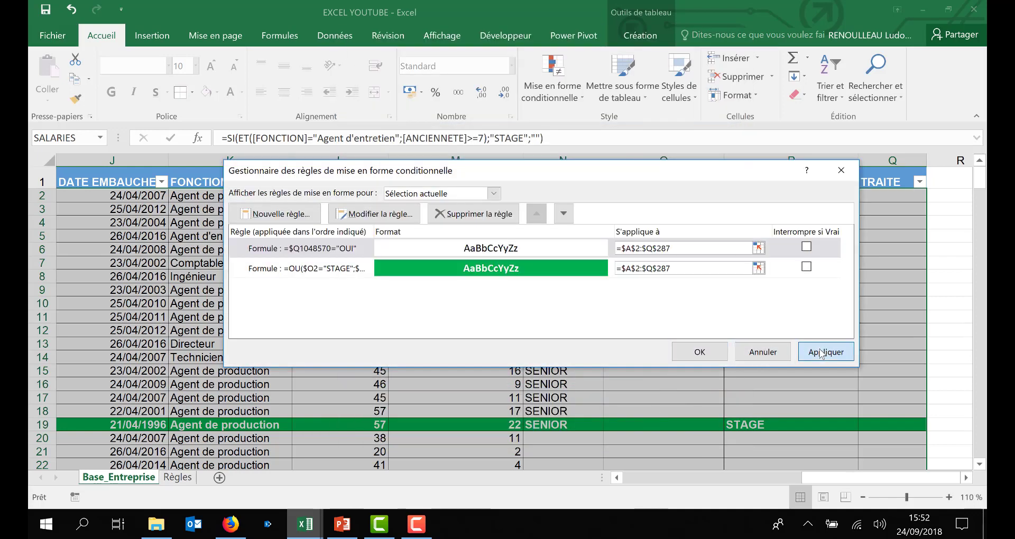
Step: Edit the new rule's formula back to =$Q2="OUI", then apply and close the rules manager
double_click(315, 254)
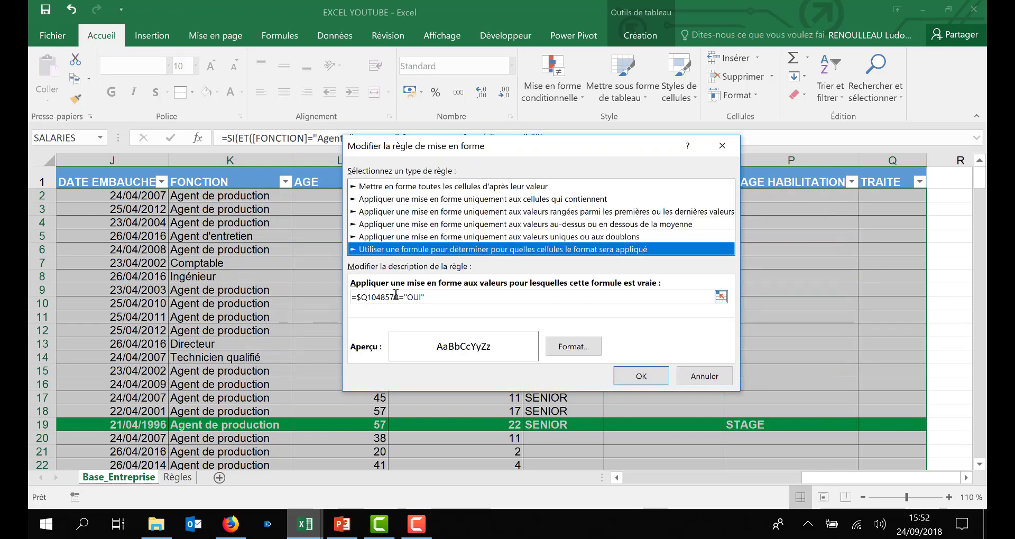
left_click_drag(401, 297, 368, 299)
type("2")
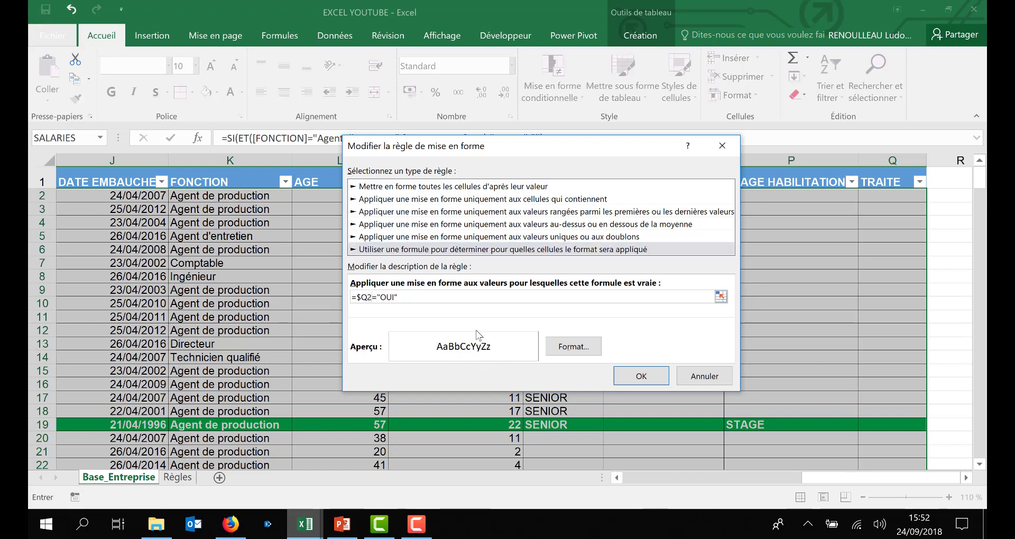
left_click(640, 375)
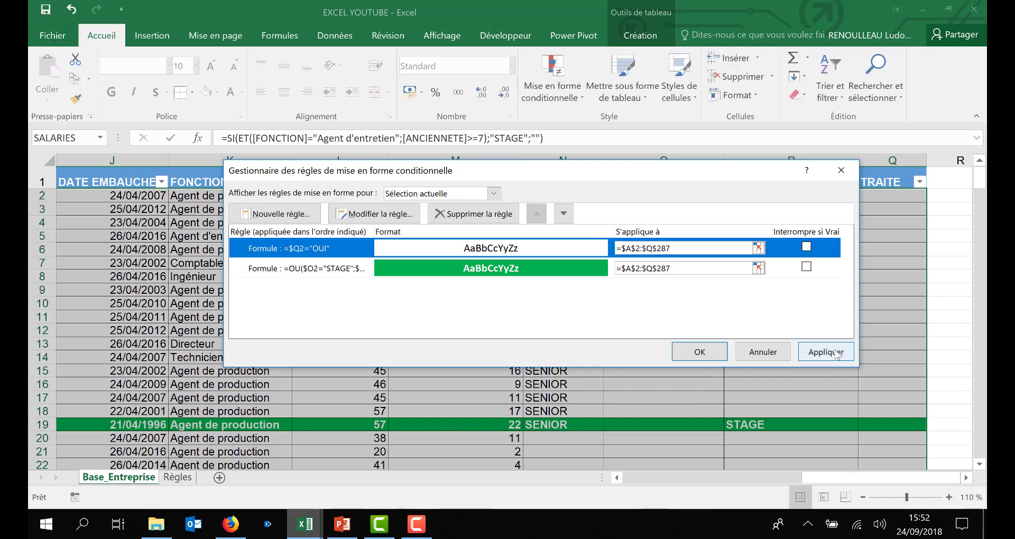
left_click(836, 353)
left_click(706, 356)
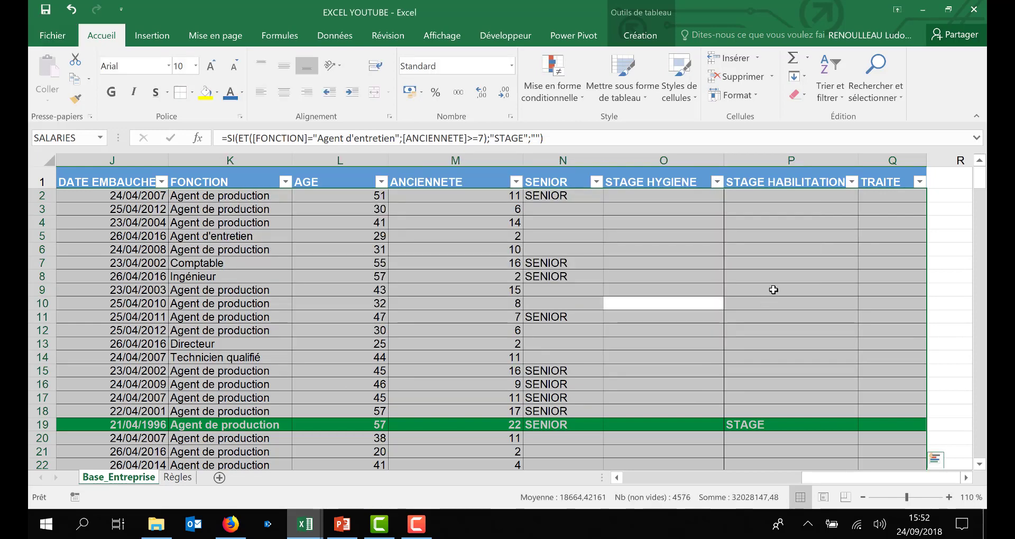
Step: Set the TRAITE value of the highlighted row 19 to OUI using its drop-down
left_click(877, 240)
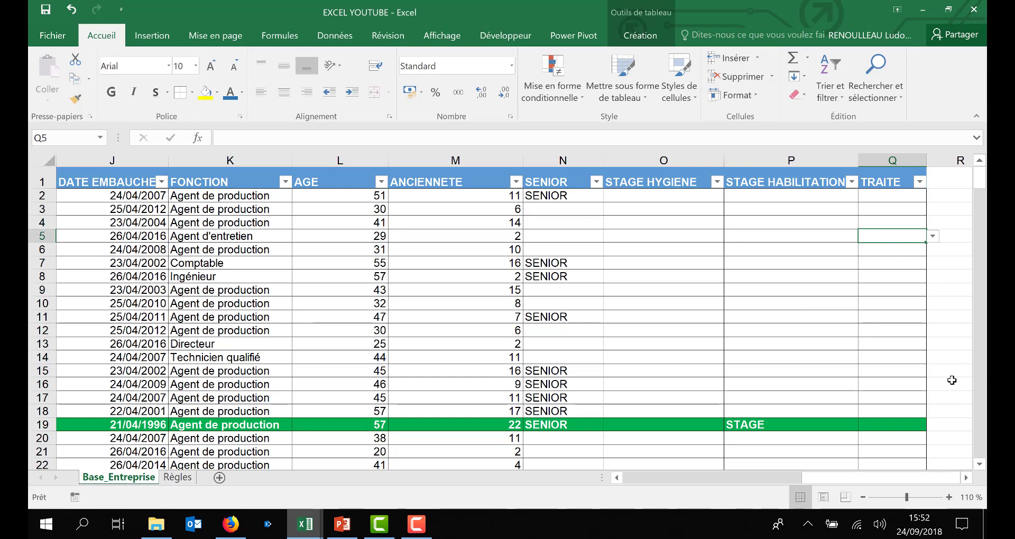
scroll(370, 369, "down", 1)
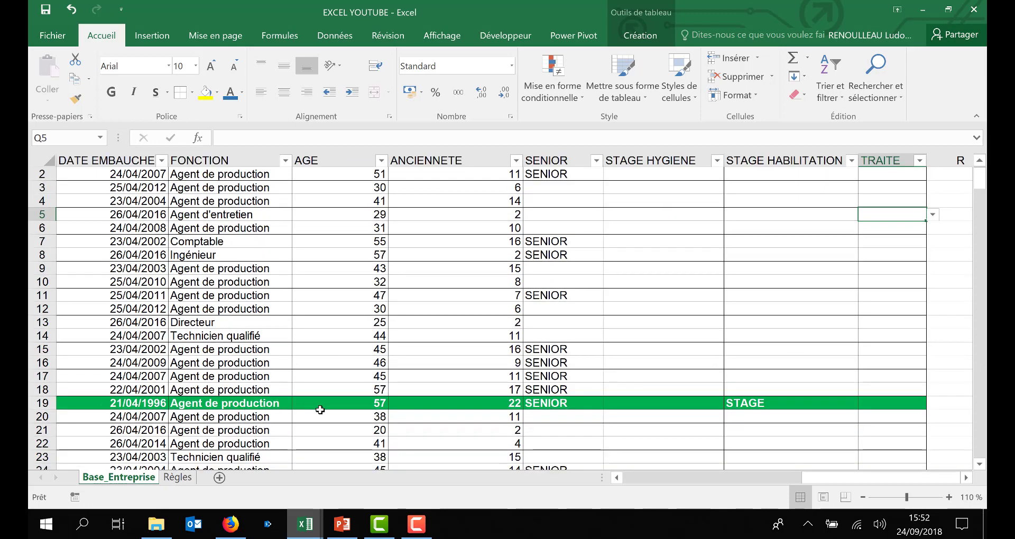
left_click(923, 401)
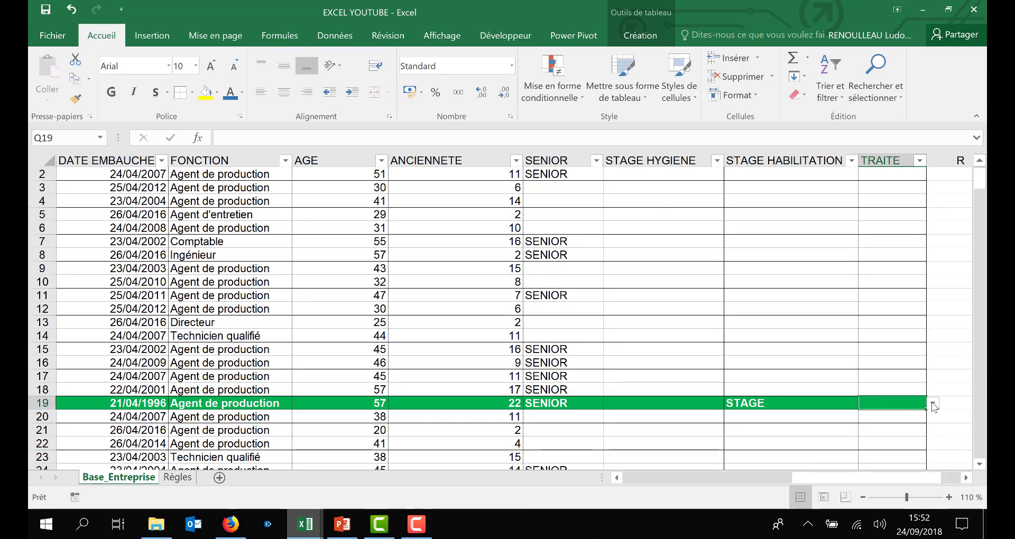
left_click(932, 405)
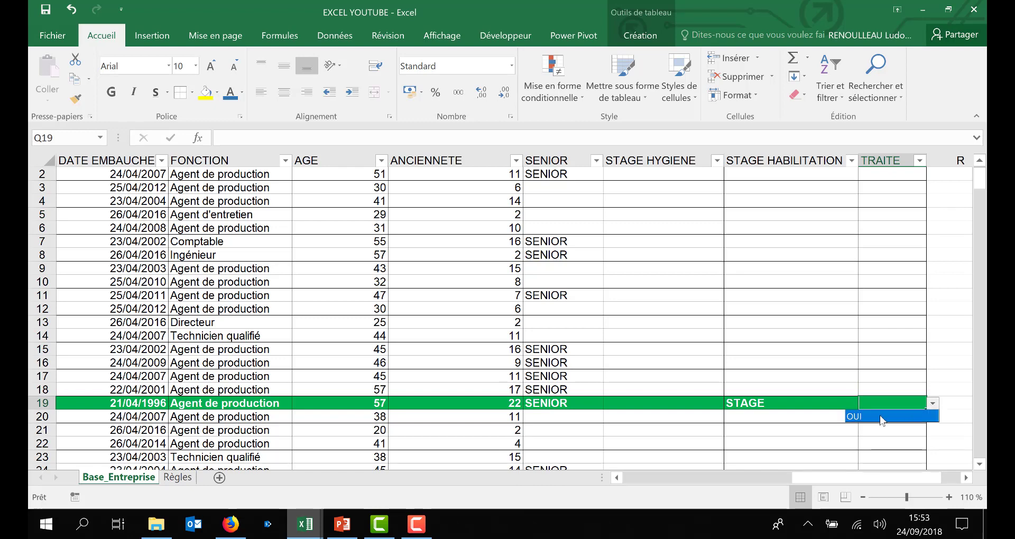
left_click(882, 417)
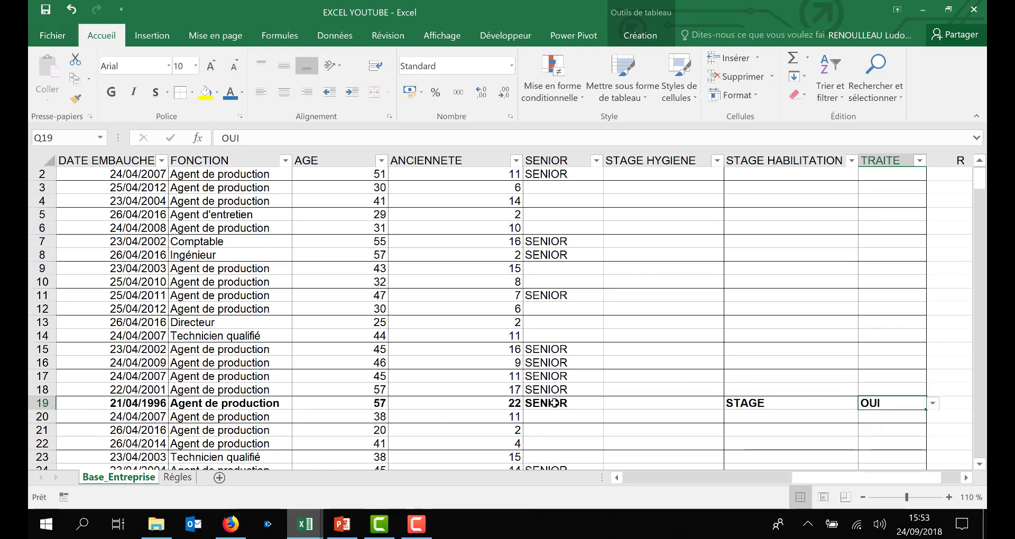
Step: Select the whole table, open the =$Q2="OUI" conditional formatting rule and set its font style to Normal
left_click(642, 335)
key("ctrl+a")
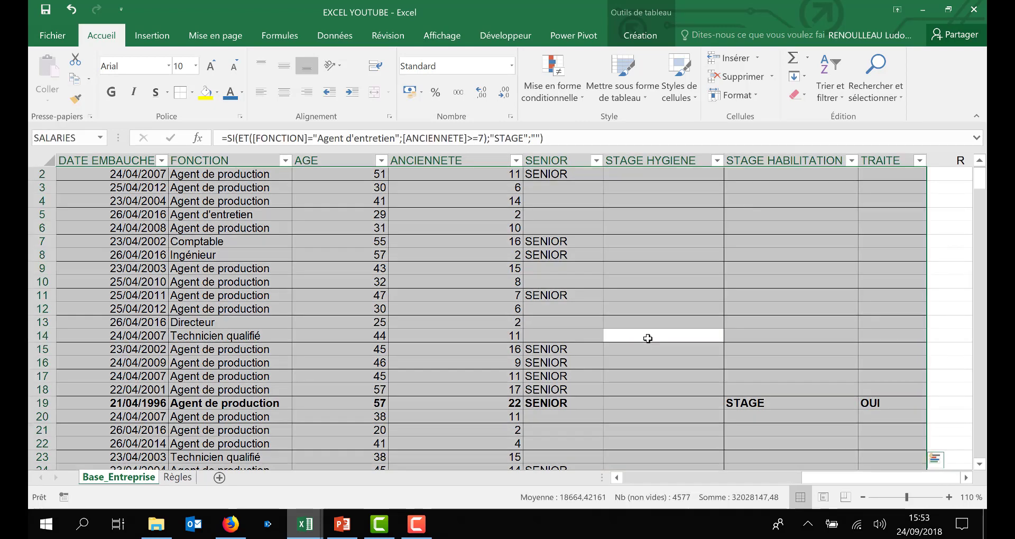
left_click(552, 79)
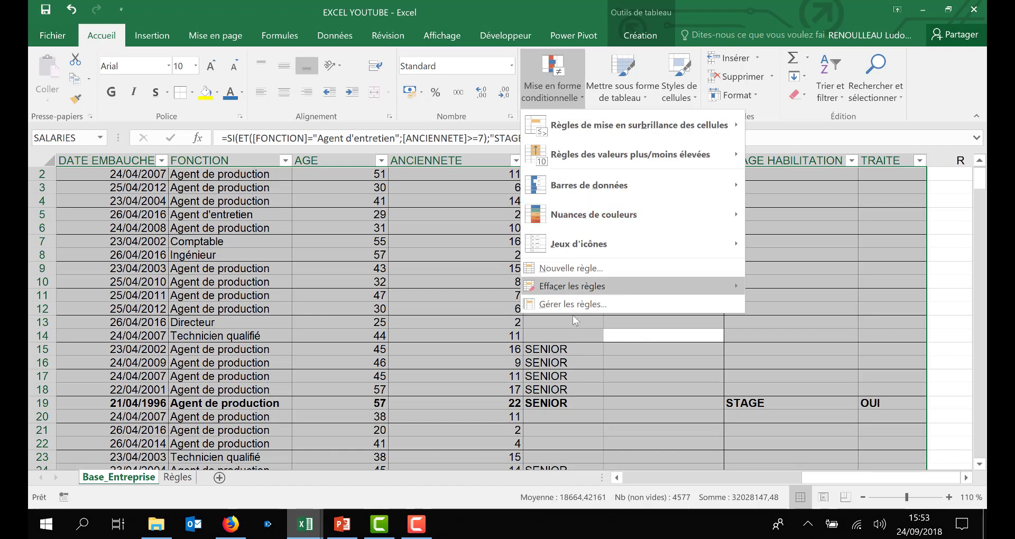
left_click(579, 303)
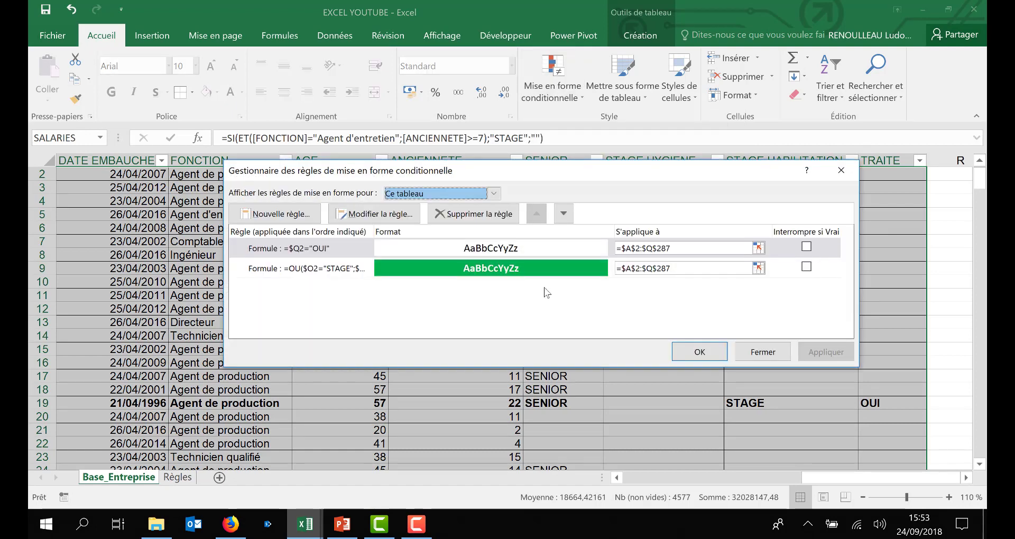
double_click(353, 253)
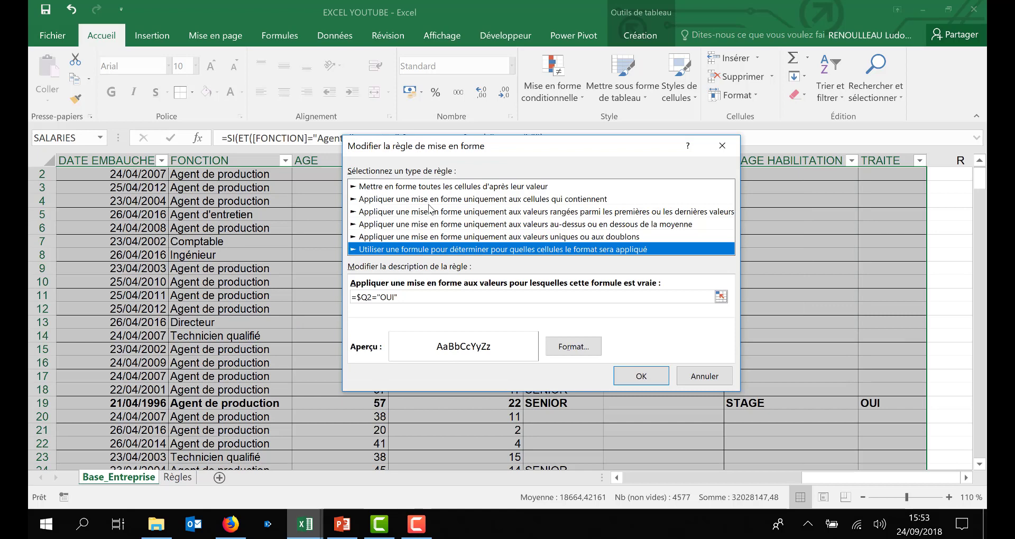
left_click(573, 346)
left_click(413, 65)
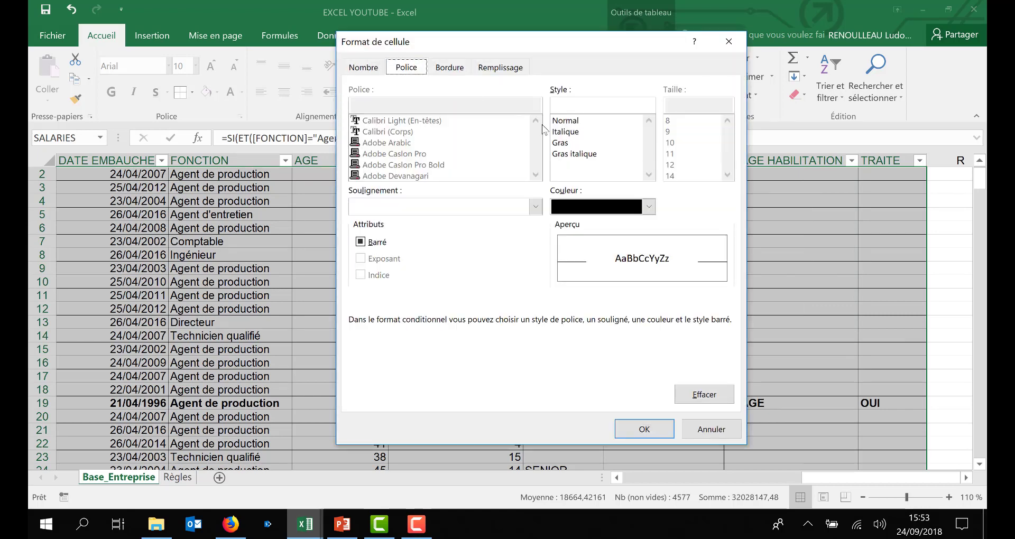
left_click(570, 121)
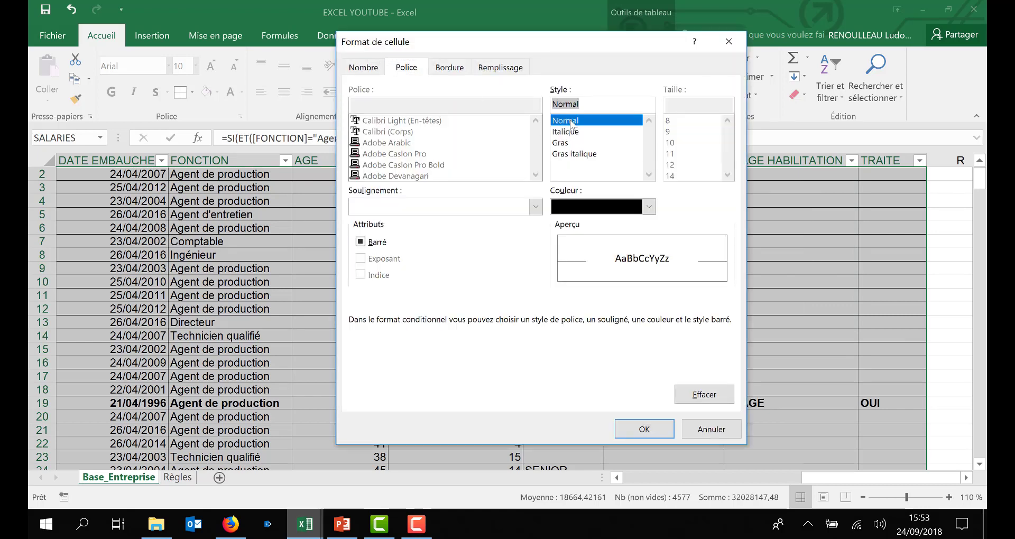
left_click(644, 429)
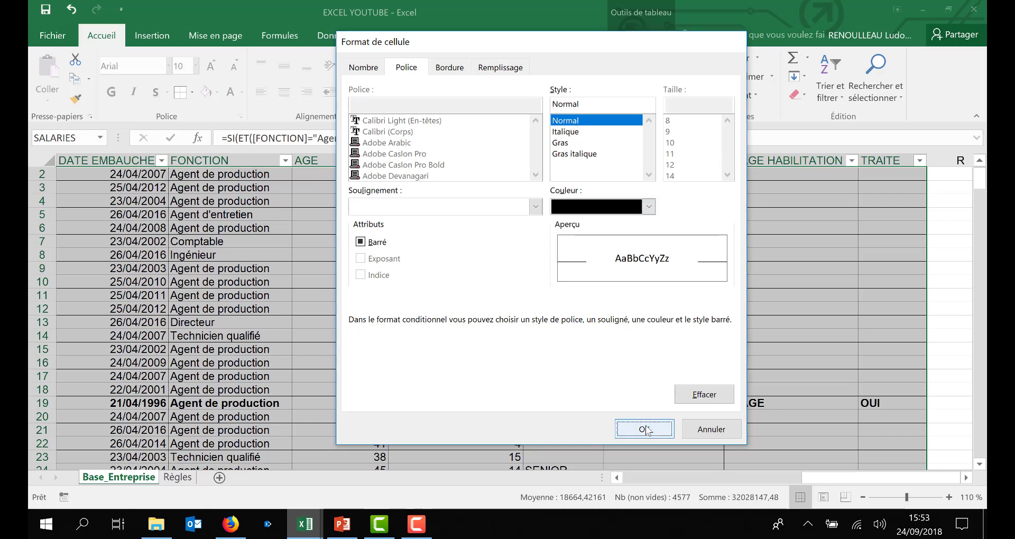
Step: Confirm the edited rule, apply it and close the conditional formatting rules manager
left_click(642, 376)
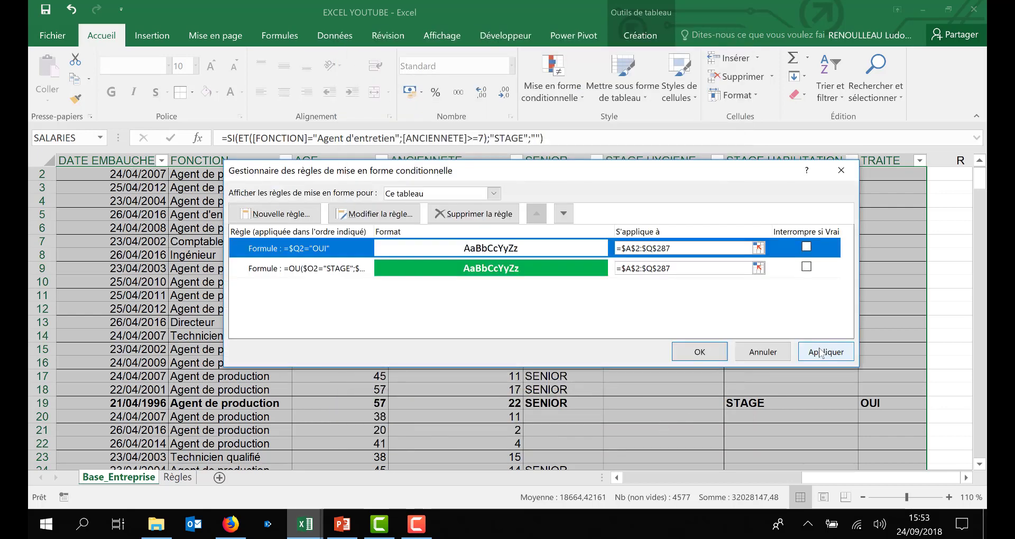
left_click(820, 353)
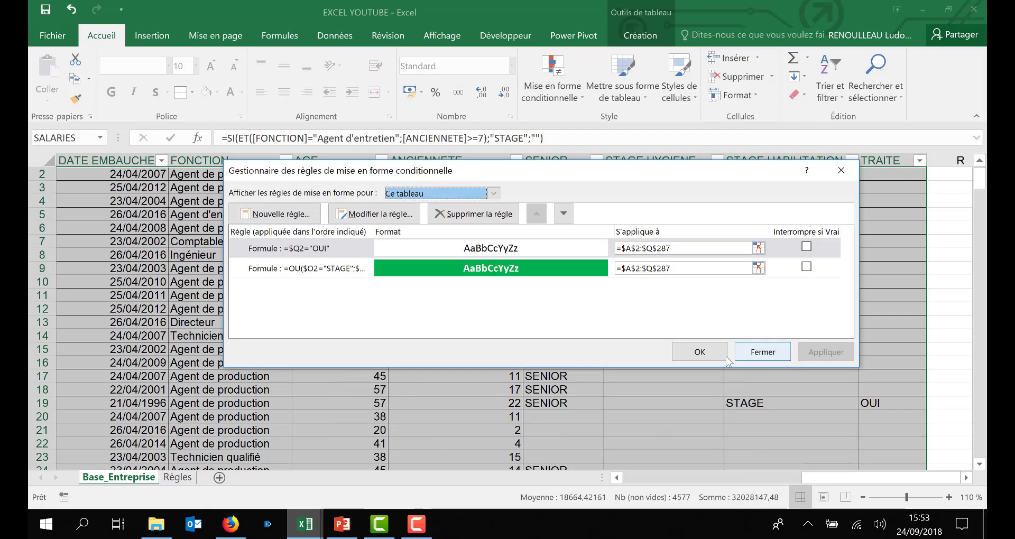
left_click(699, 352)
left_click(783, 390)
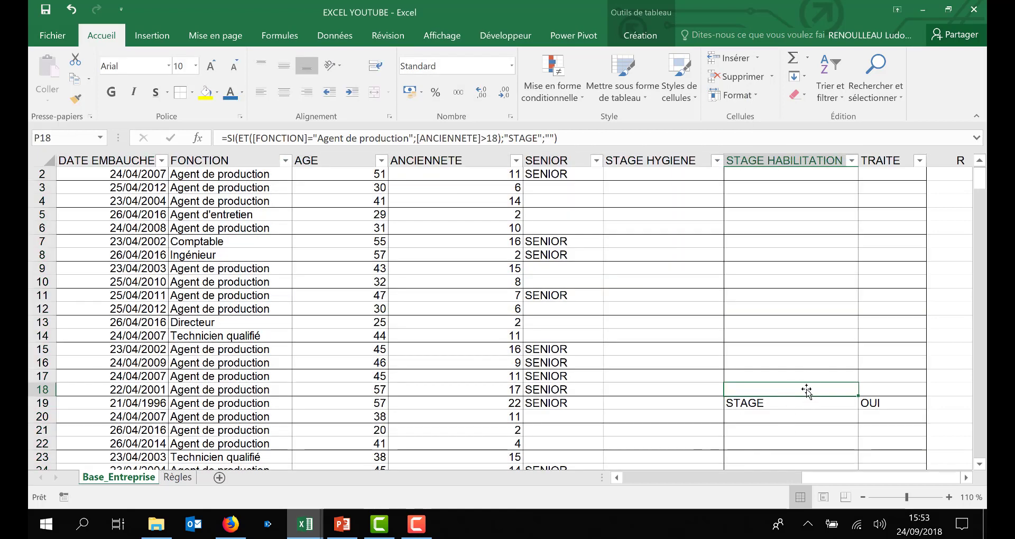
Step: Set the TRAITE value of the highlighted row 38 to OUI using its drop-down
scroll(775, 449, "down", 3)
scroll(736, 315, "down", 4)
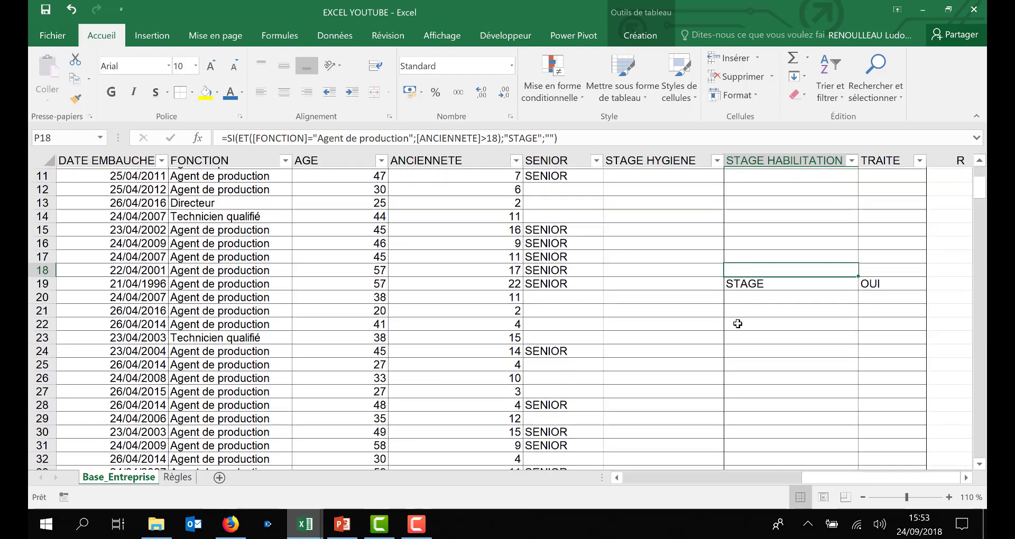
left_click(896, 389)
left_click(932, 391)
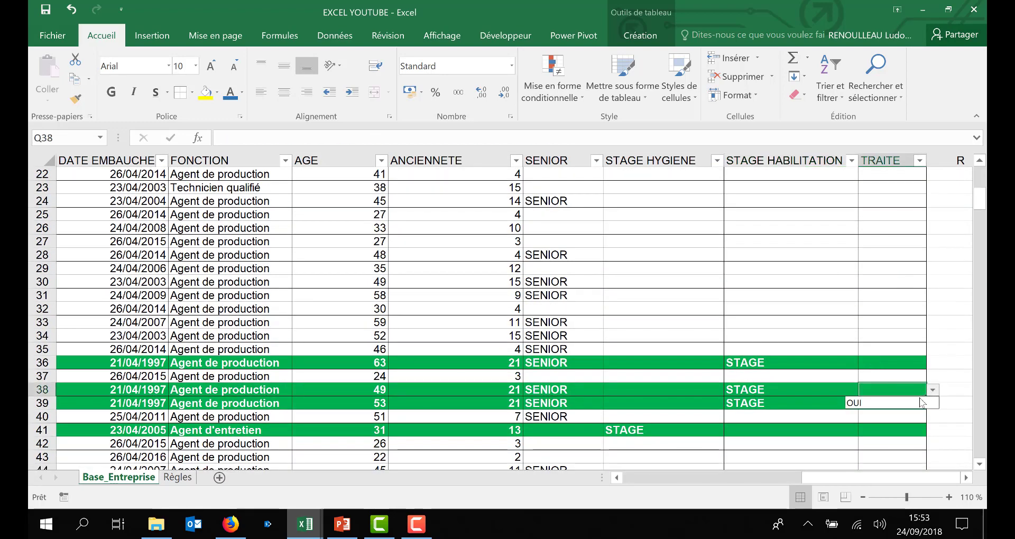
left_click(918, 404)
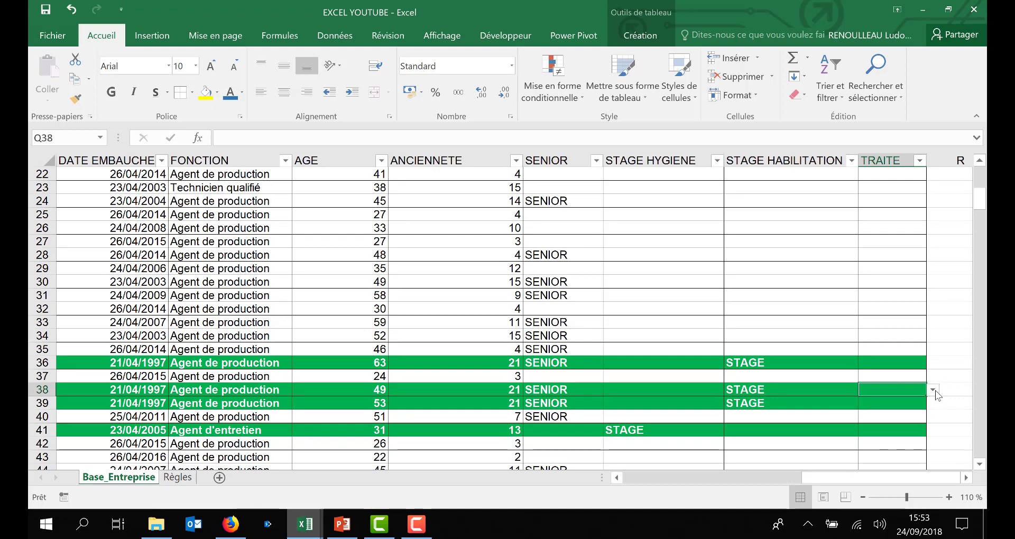
left_click(793, 256)
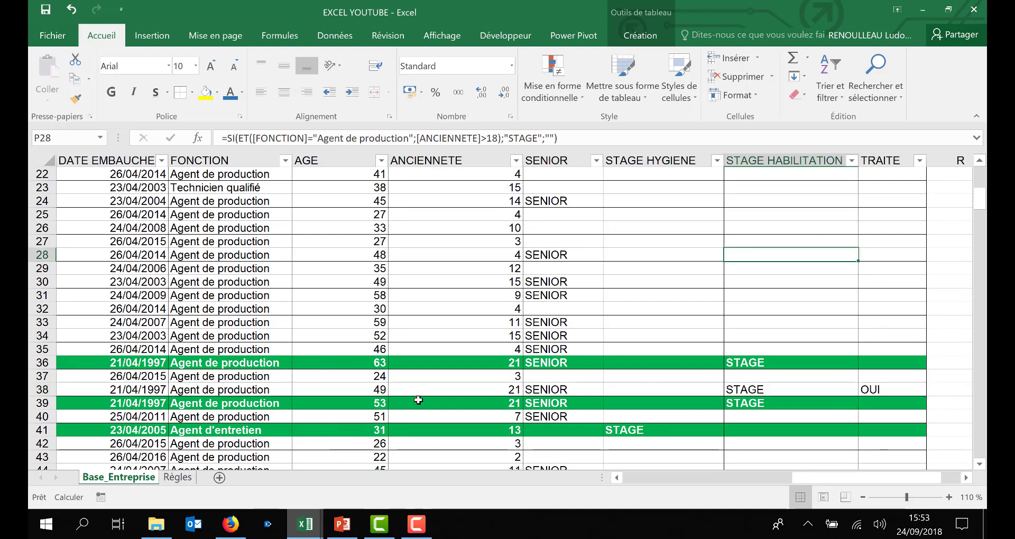